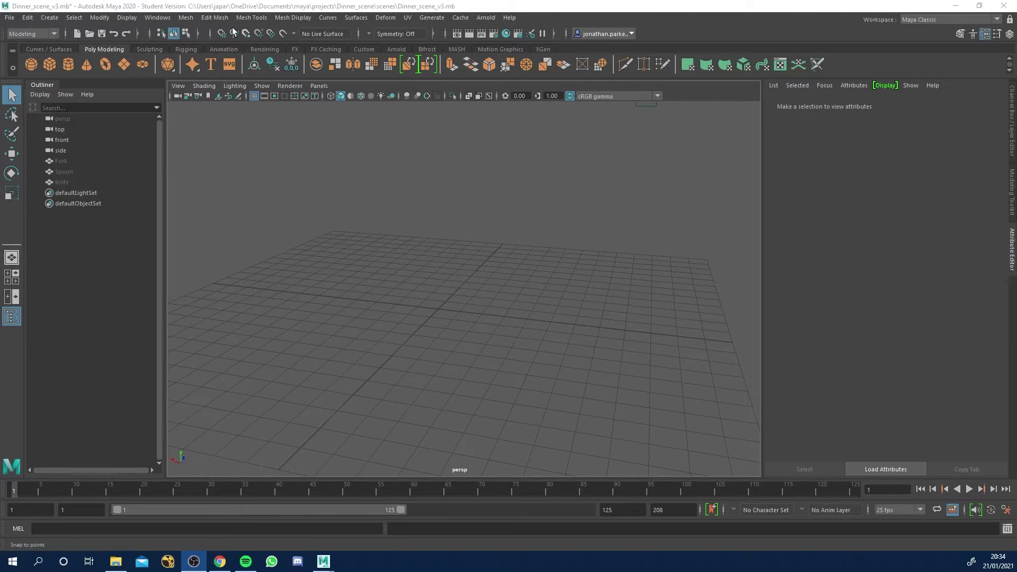
# Make the side view the only full-size viewport.
pyautogui.click(10, 17)
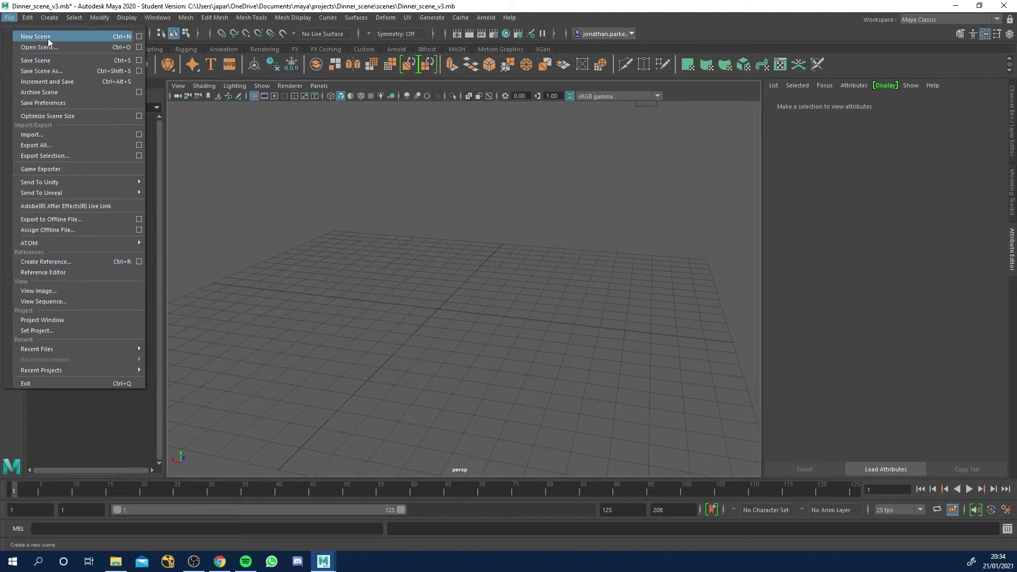
pyautogui.click(215, 18)
pyautogui.click(238, 4)
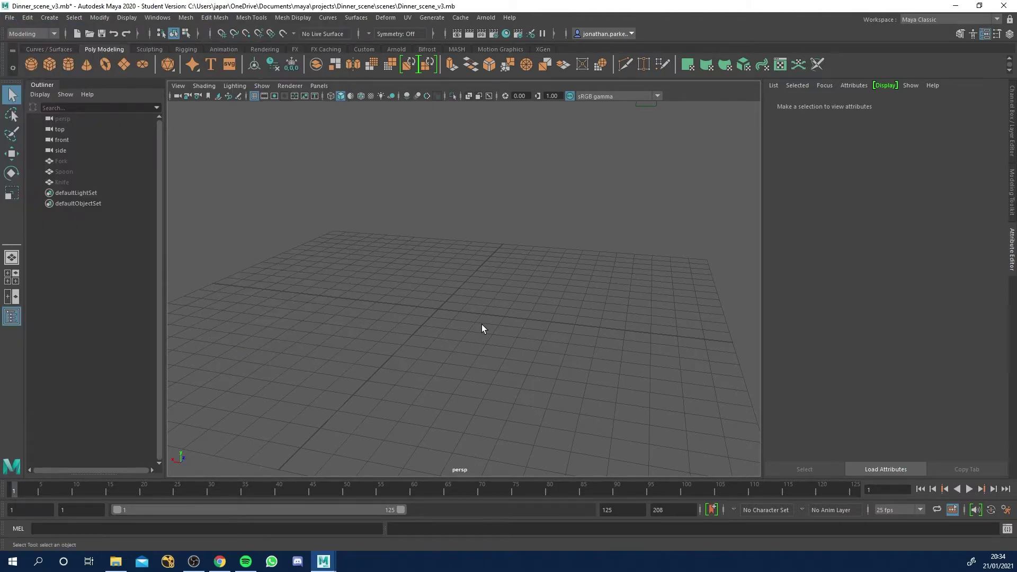
pyautogui.press('space')
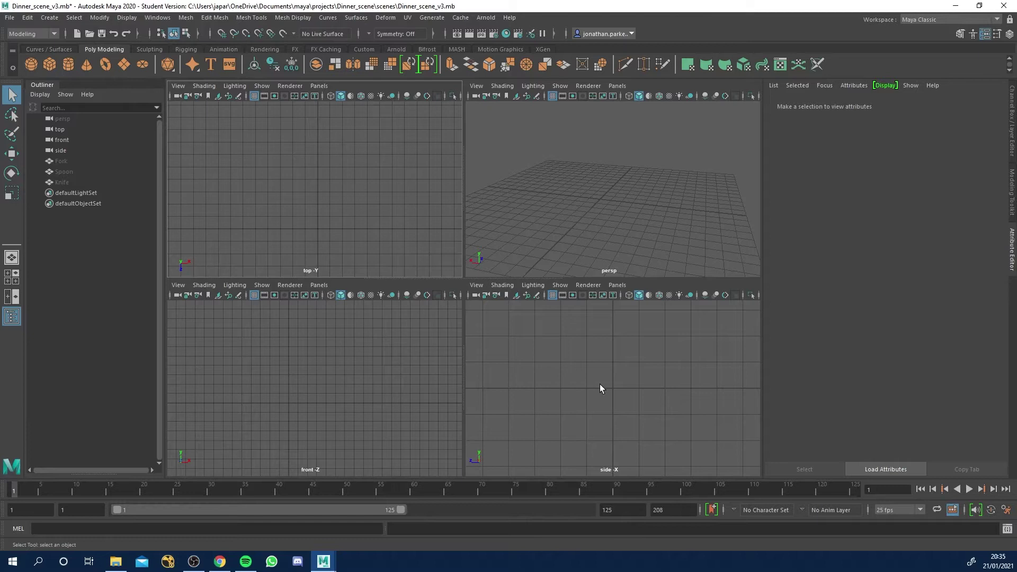
pyautogui.click(600, 383)
pyautogui.press('space')
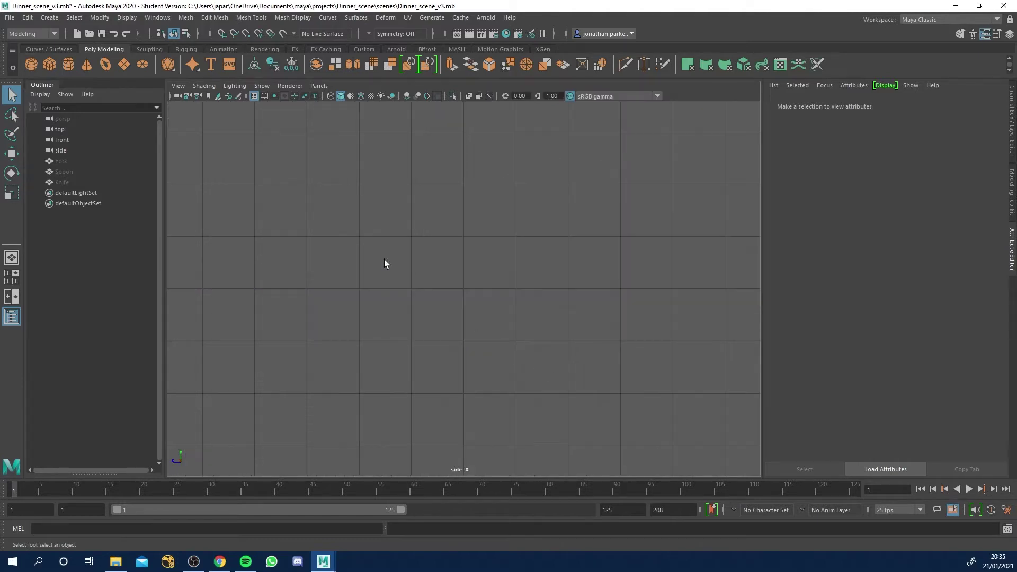
# Choose Wine Glass Side View.jpg as an image plane to import via View > Image Plane.
pyautogui.click(178, 85)
pyautogui.moveTo(212, 320)
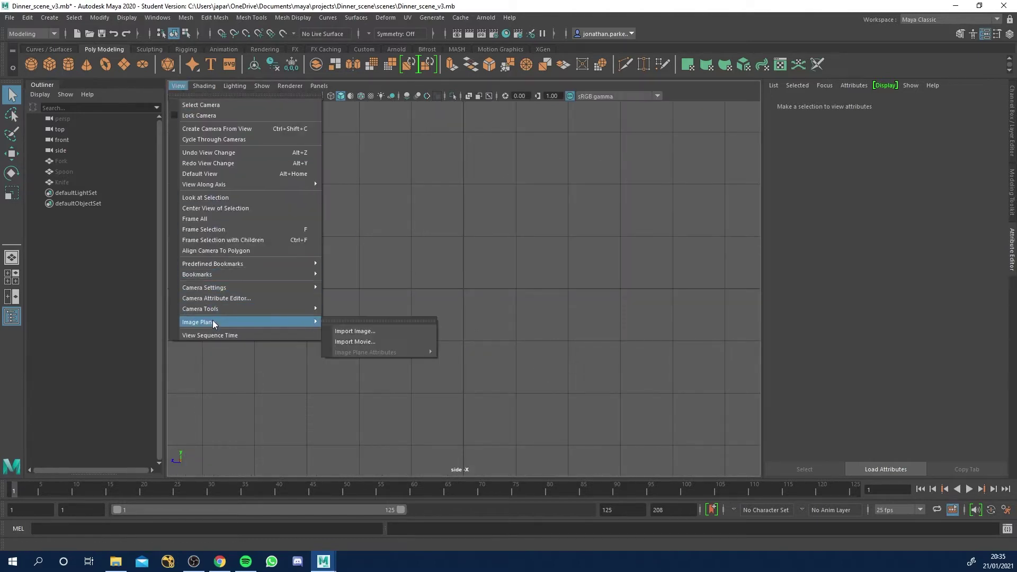
pyautogui.click(373, 328)
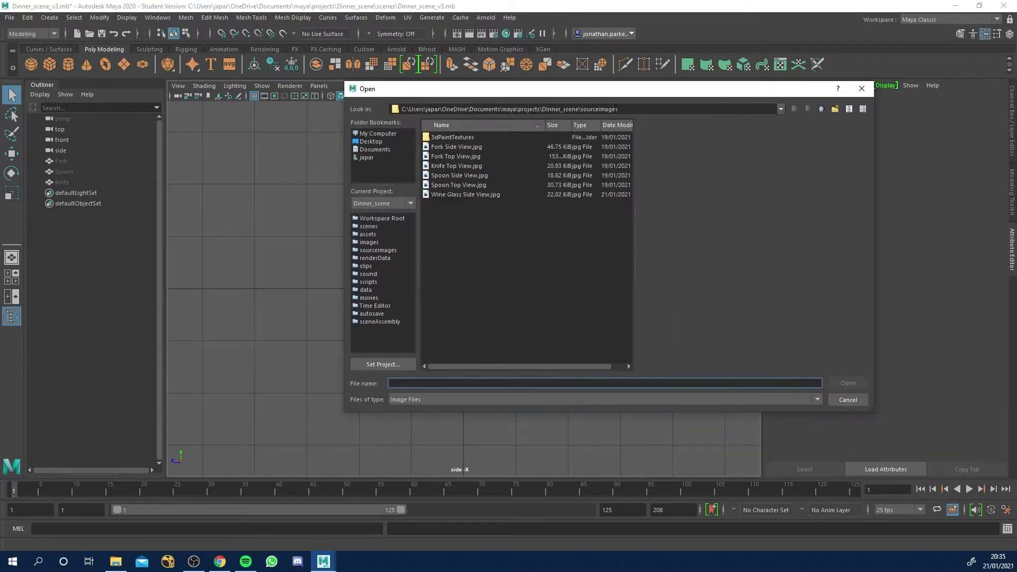
pyautogui.click(453, 194)
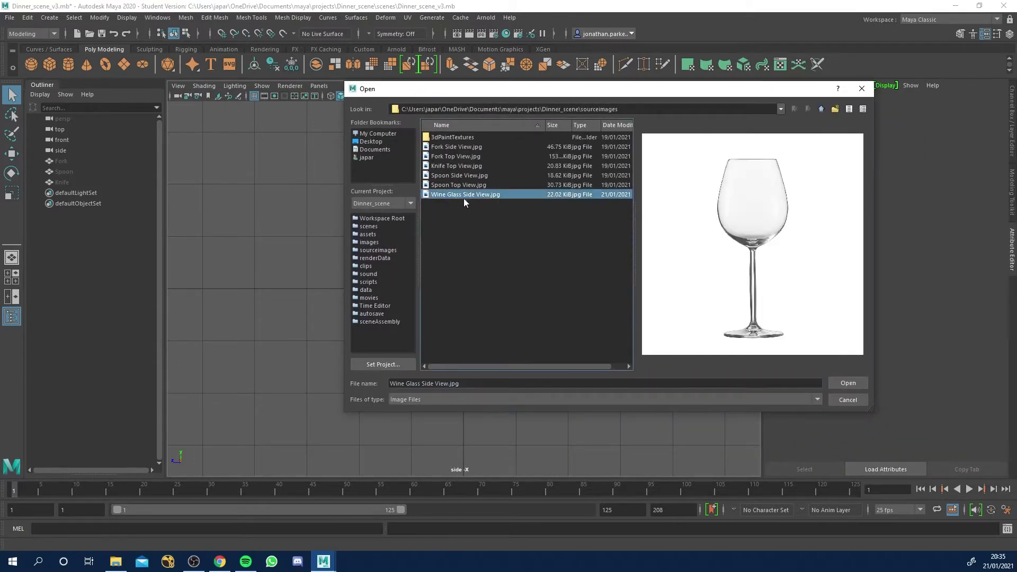
# Load the wine glass image into the side view, raise it and recentre the view.
pyautogui.click(842, 383)
pyautogui.scroll(-5, 583, 339)
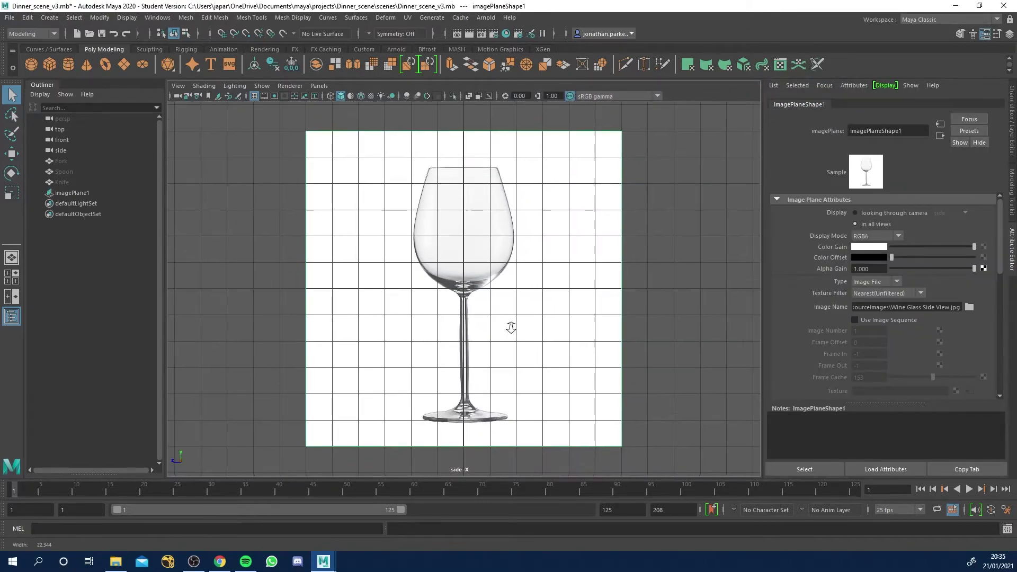
pyautogui.click(12, 153)
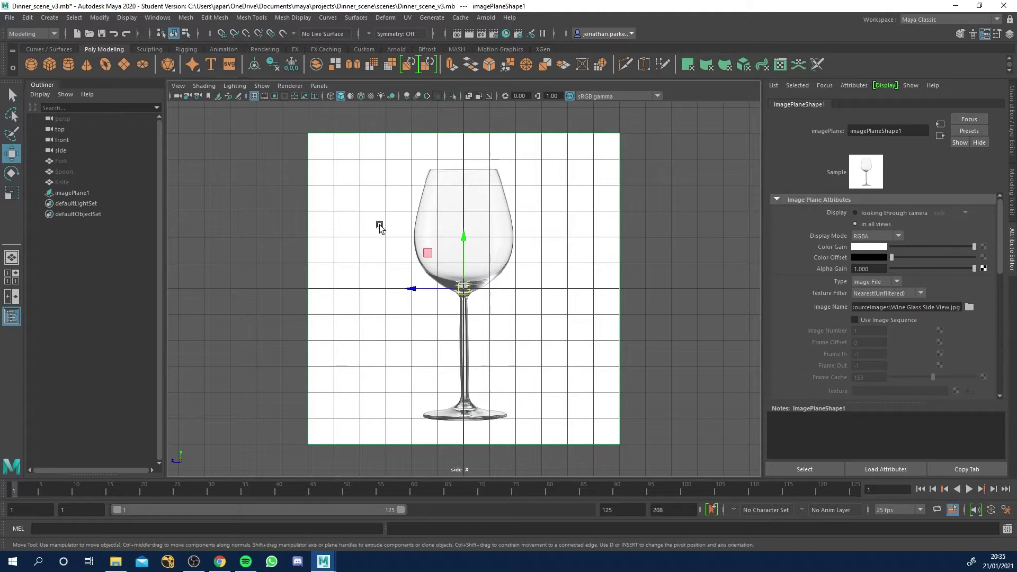
pyautogui.moveTo(466, 240); pyautogui.dragTo(469, 111)
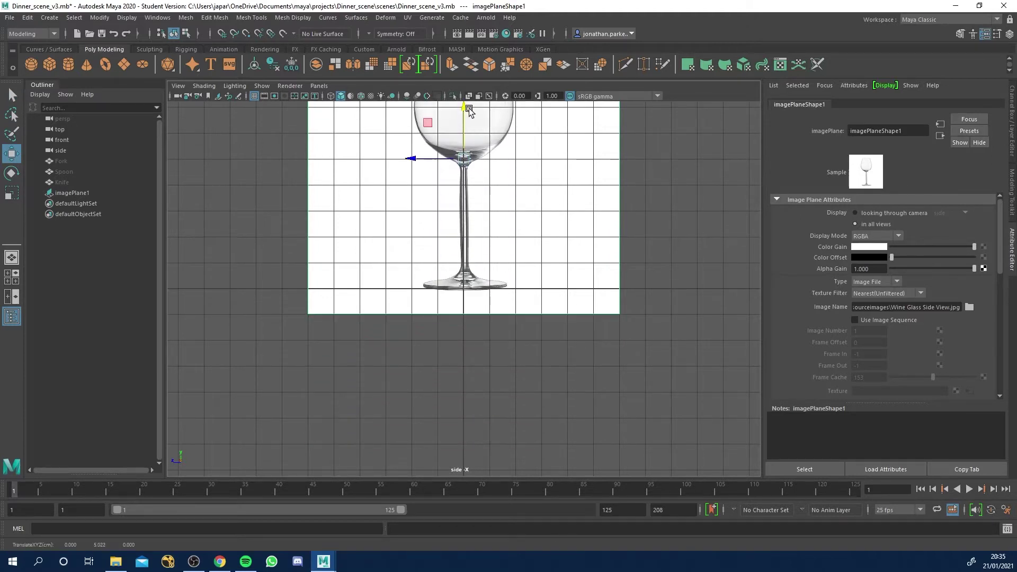
pyautogui.keyDown('alt'); pyautogui.moveTo(495, 230); pyautogui.dragTo(497, 333, button='middle'); pyautogui.keyUp('alt')
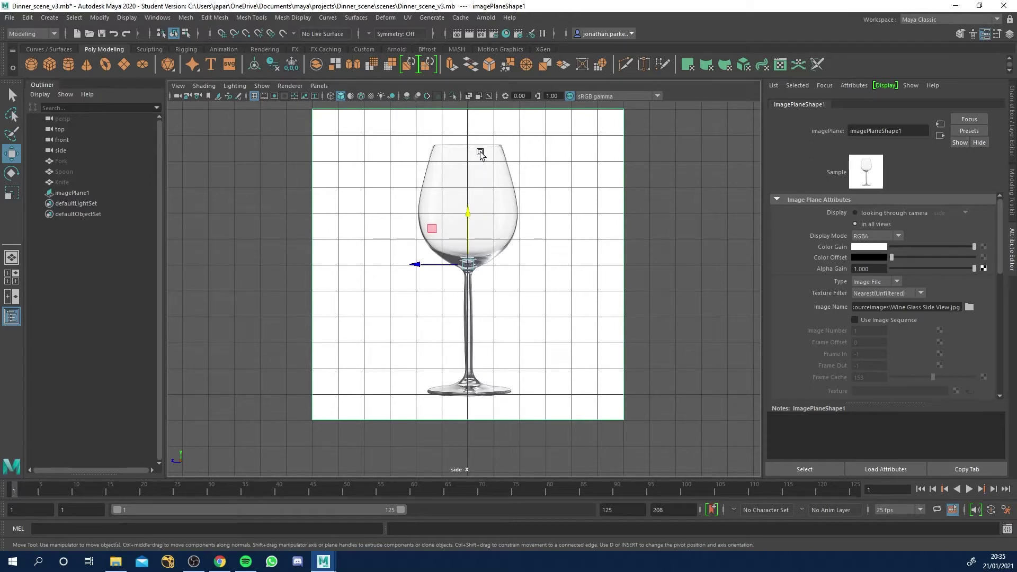
pyautogui.keyDown('alt'); pyautogui.moveTo(552, 341); pyautogui.dragTo(232, 329, button='right'); pyautogui.keyUp('alt')
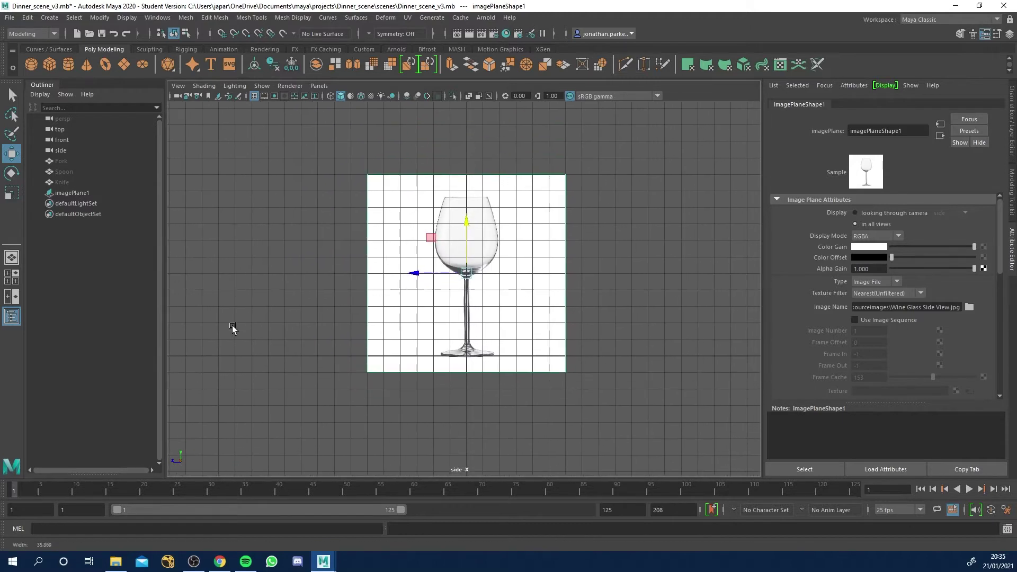
pyautogui.keyDown('alt'); pyautogui.moveTo(232, 329); pyautogui.dragTo(387, 339, button='middle'); pyautogui.keyUp('alt')
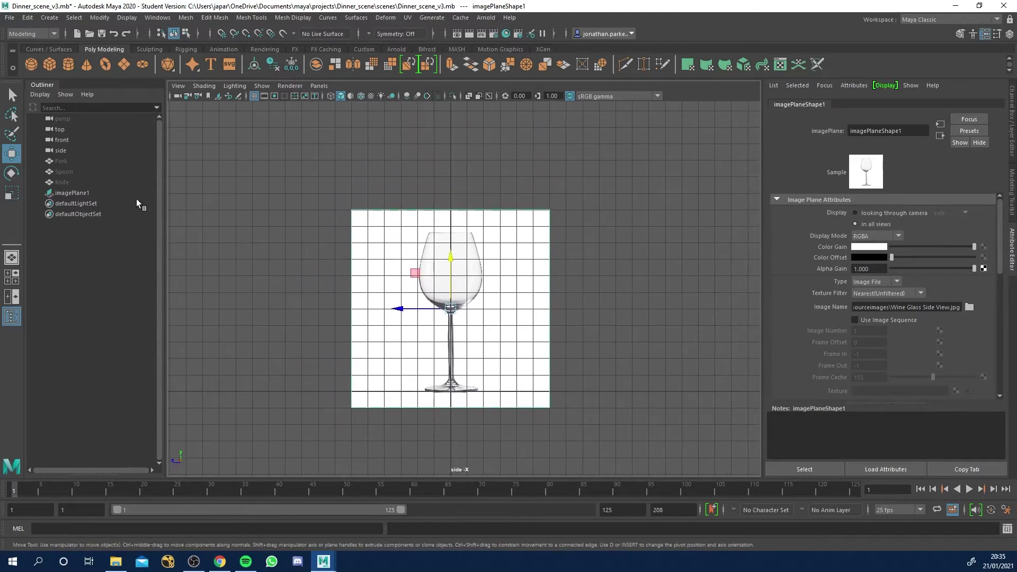
# Scale the image plane up about 1.5x and raise it to Y 7.747.
pyautogui.click(12, 192)
pyautogui.moveTo(498, 308); pyautogui.dragTo(527, 306)
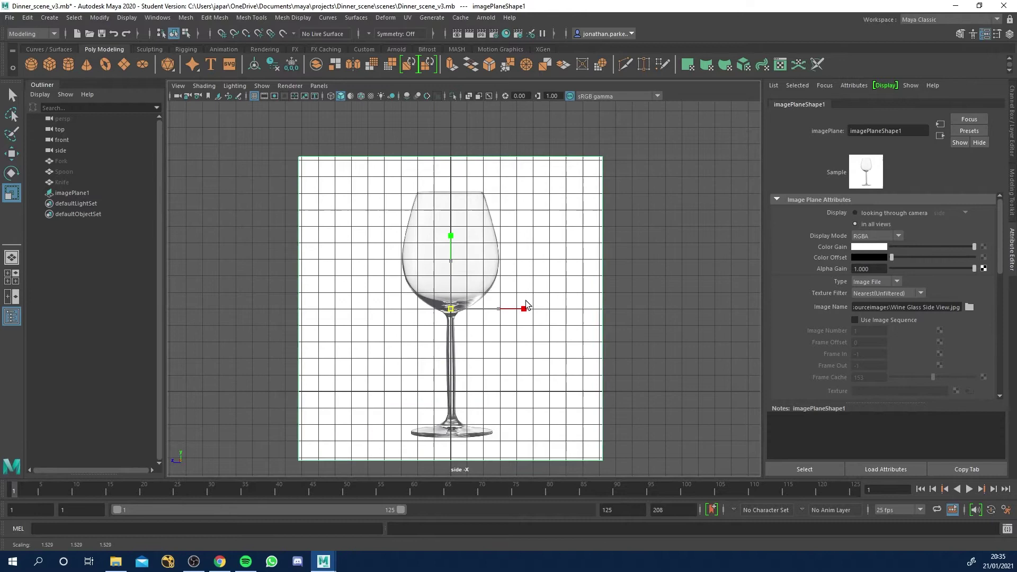
pyautogui.press('w')
pyautogui.moveTo(450, 267); pyautogui.dragTo(452, 222)
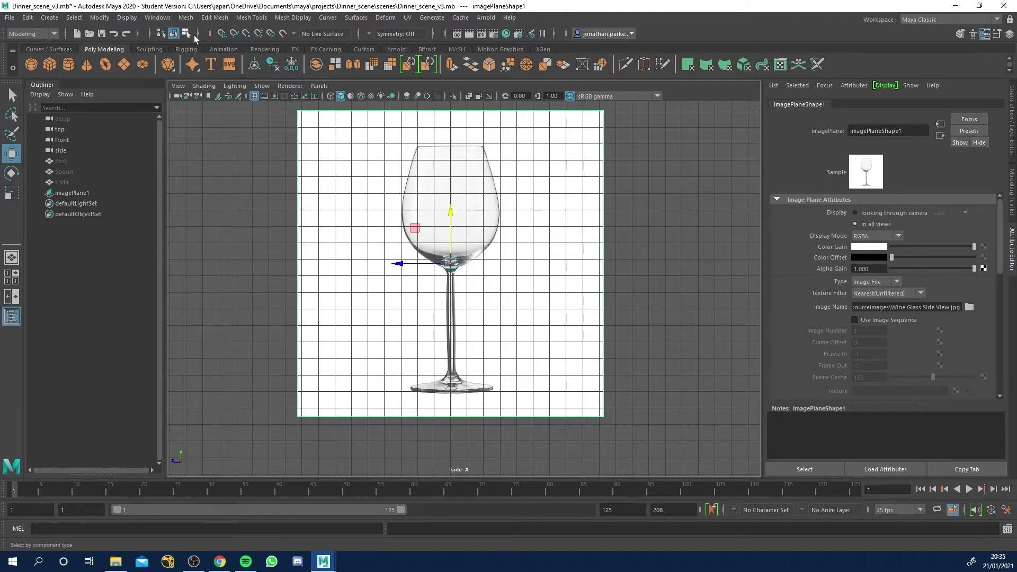
# Activate the CV Curve Tool from Create > Curve Tools.
pyautogui.click(50, 19)
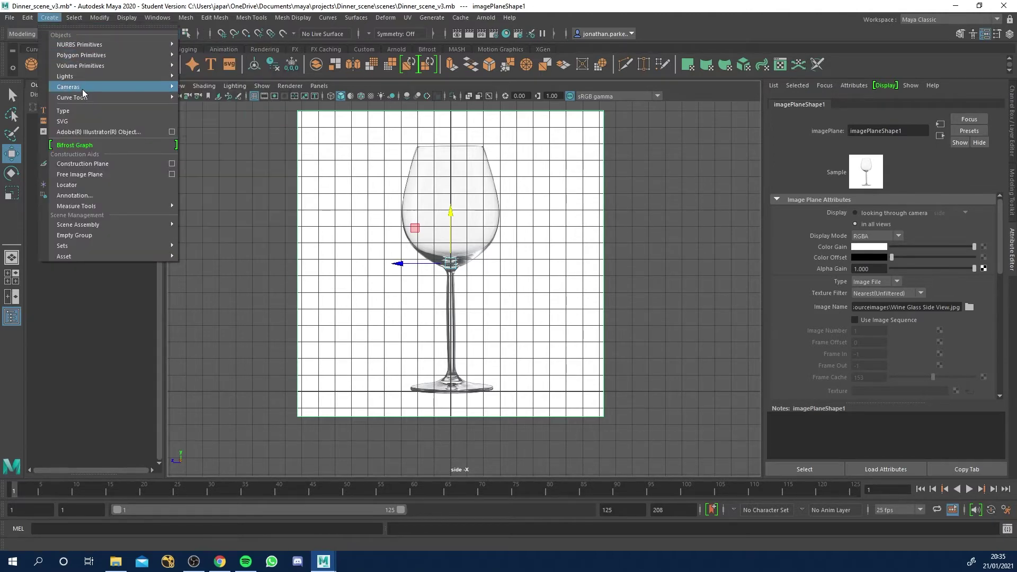
pyautogui.moveTo(88, 97)
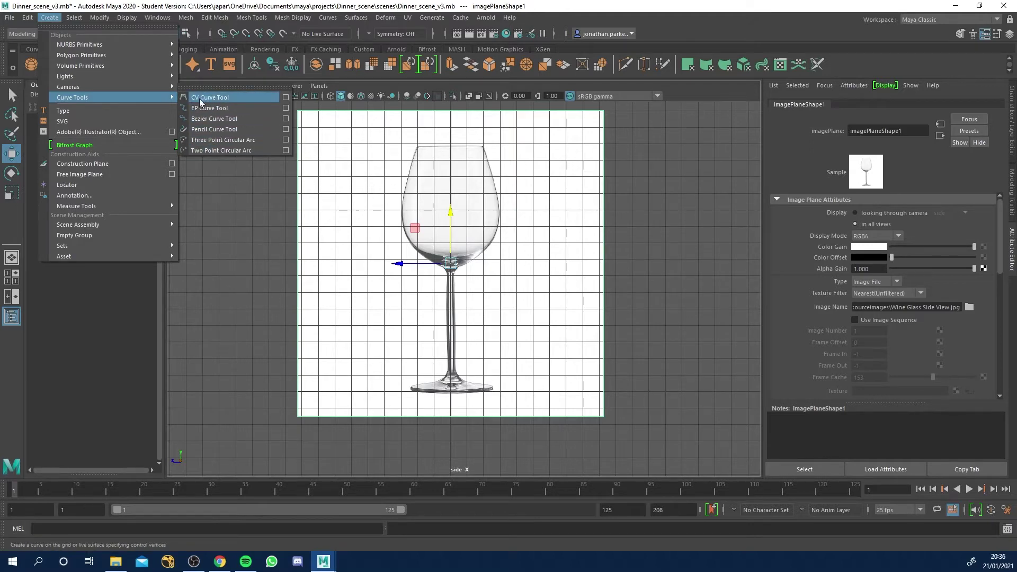
pyautogui.click(213, 100)
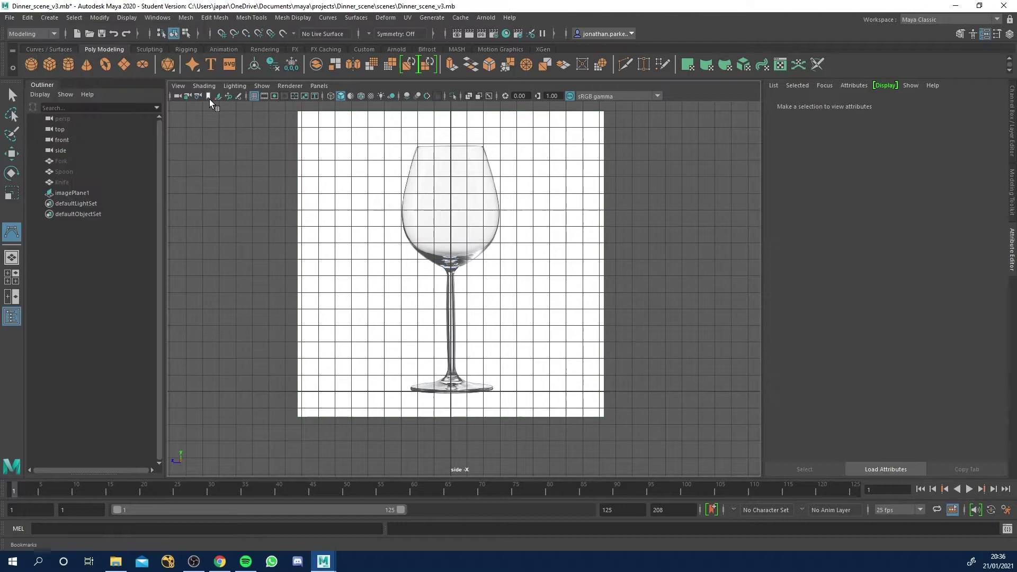
# Zoom and pan the side view in close on the glass's base.
pyautogui.scroll(2, 455, 400)
pyautogui.scroll(5, 454, 405)
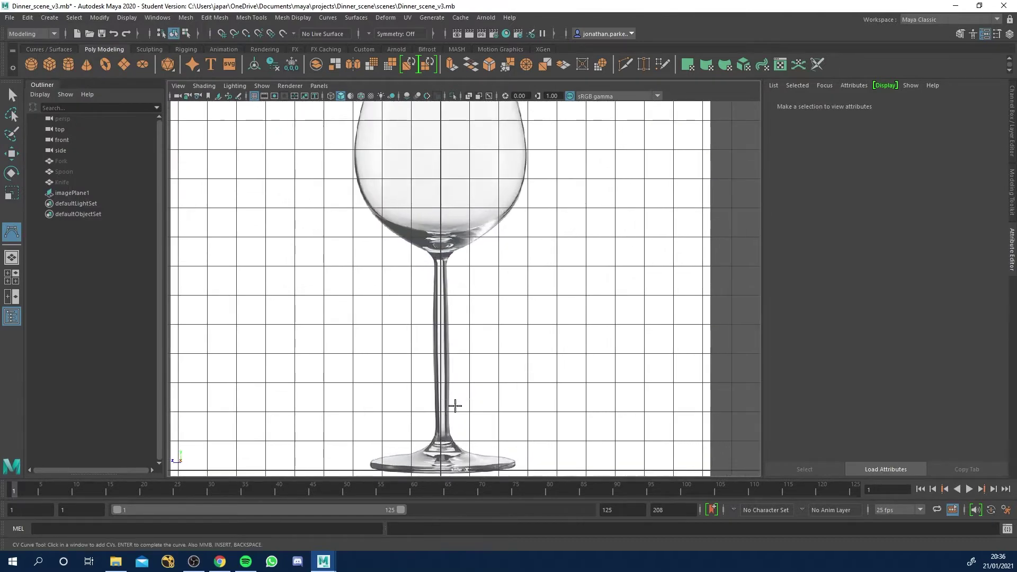
pyautogui.press('space')
pyautogui.click(466, 427)
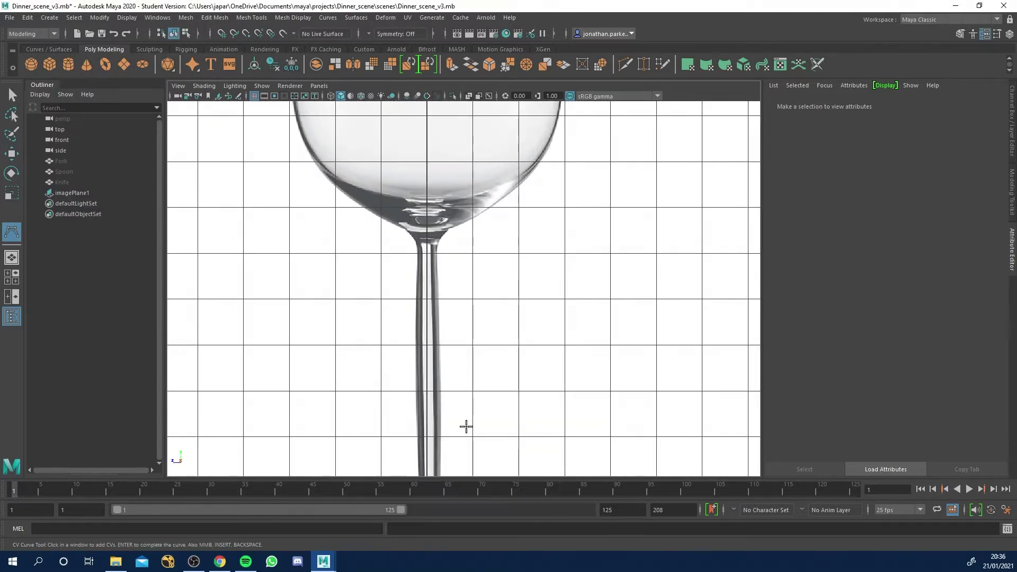
pyautogui.keyDown('alt'); pyautogui.moveTo(465, 424); pyautogui.dragTo(488, 257, button='middle'); pyautogui.keyUp('alt')
pyautogui.scroll(-3, 466, 355)
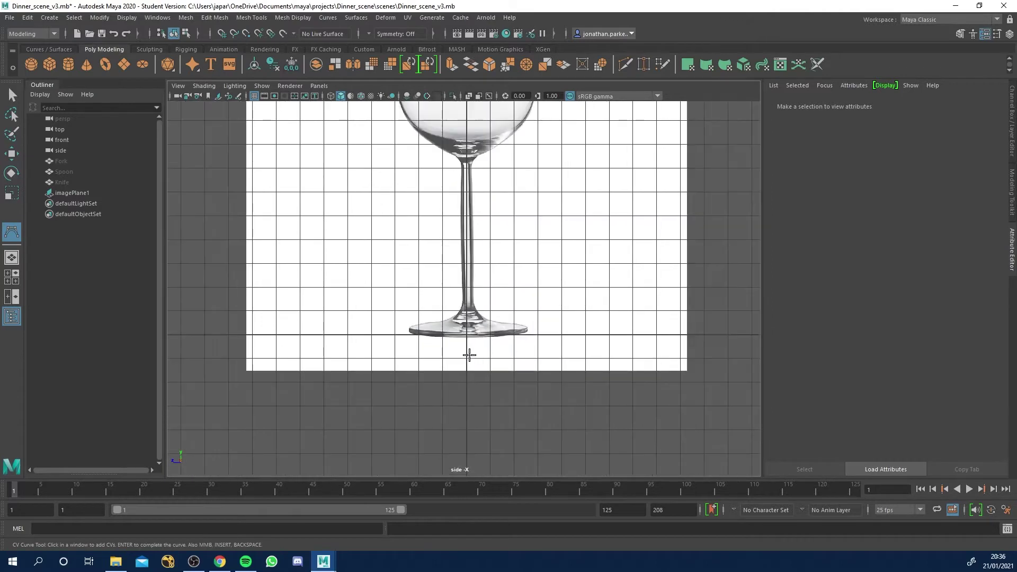
pyautogui.scroll(2, 469, 344)
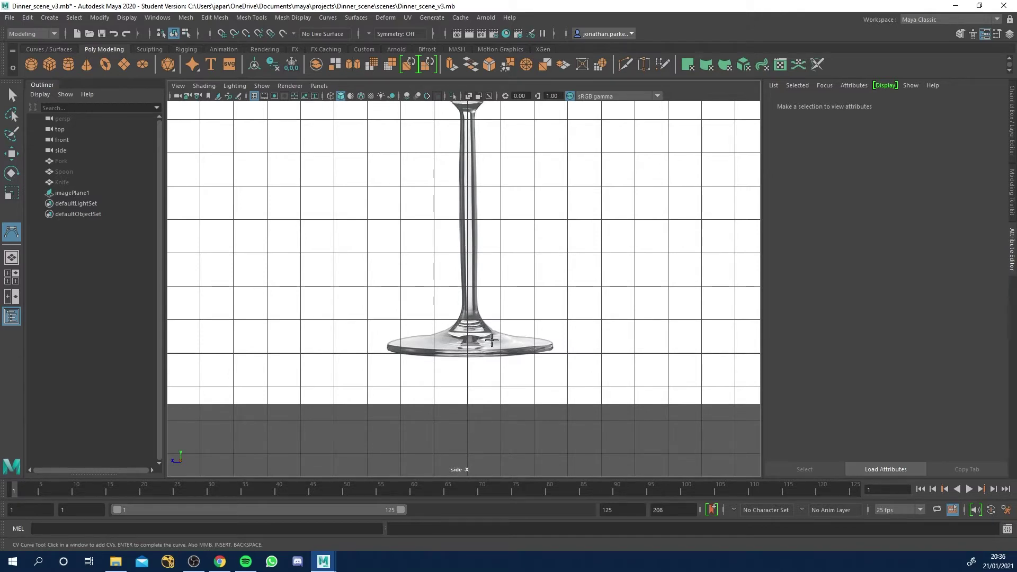
pyautogui.scroll(3, 479, 363)
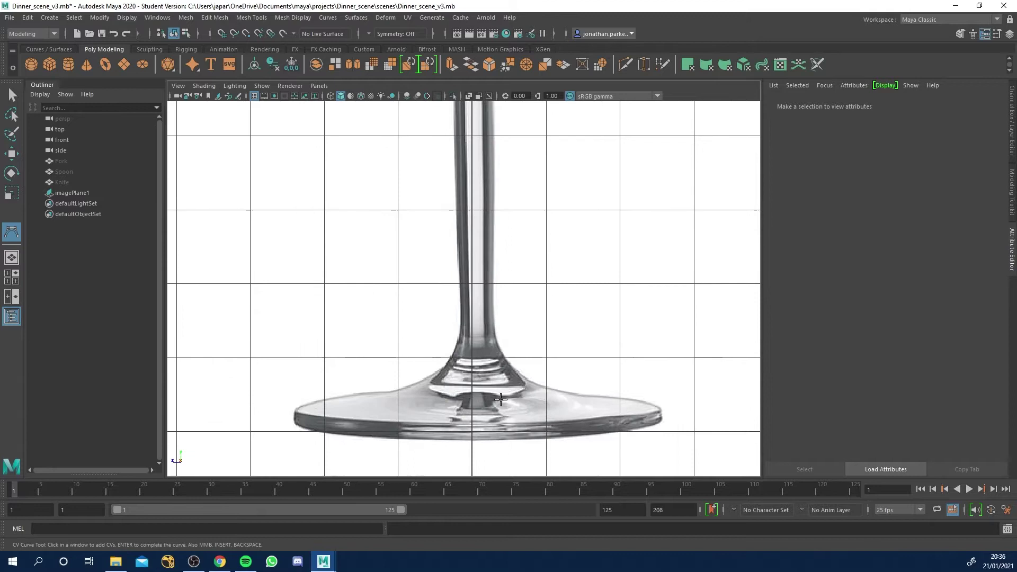
pyautogui.scroll(2, 443, 334)
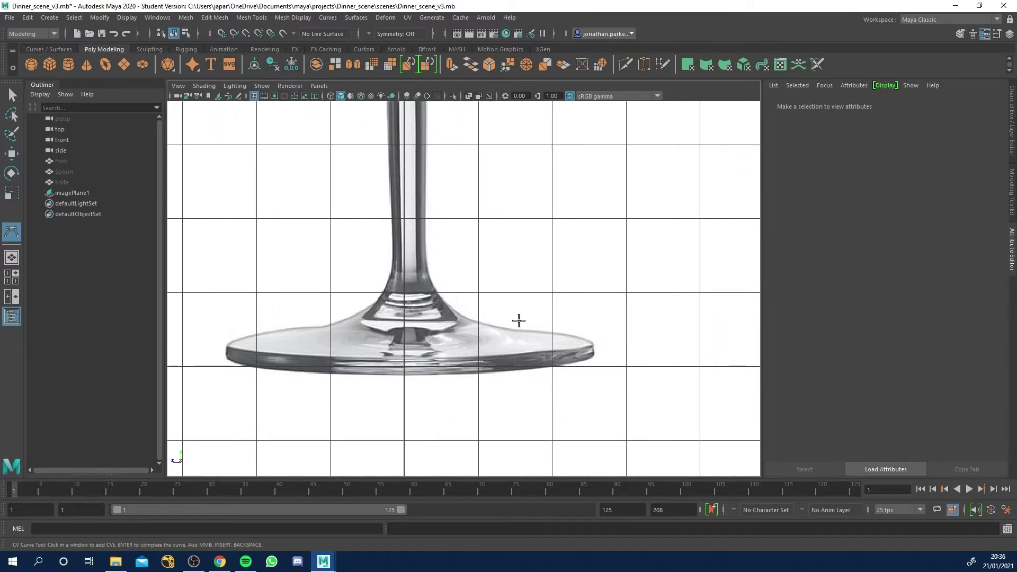
# Start the curve at the base centre and trace the foot's underside around its outer rim.
pyautogui.click(406, 326)
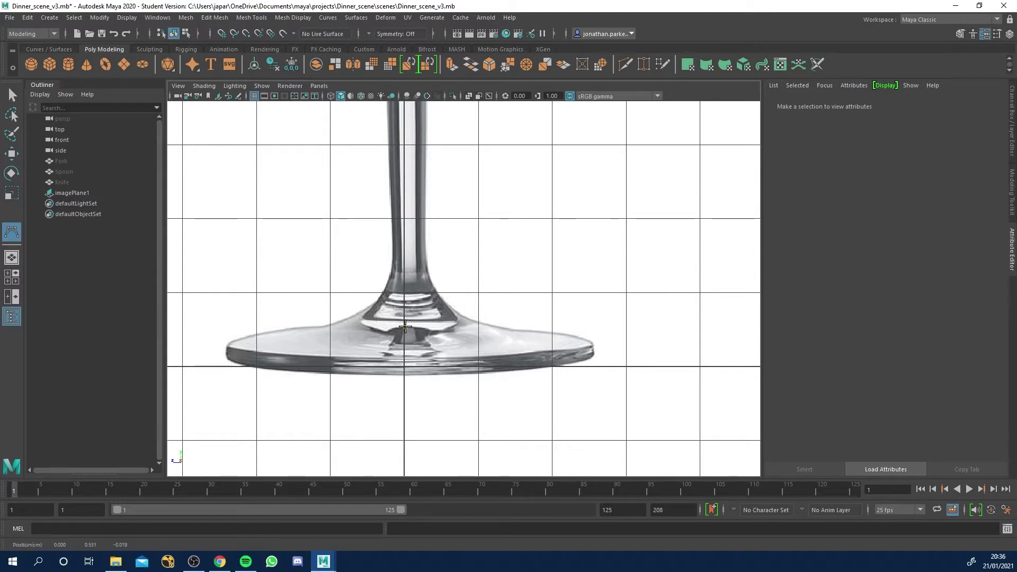
pyautogui.click(441, 339)
pyautogui.click(488, 346)
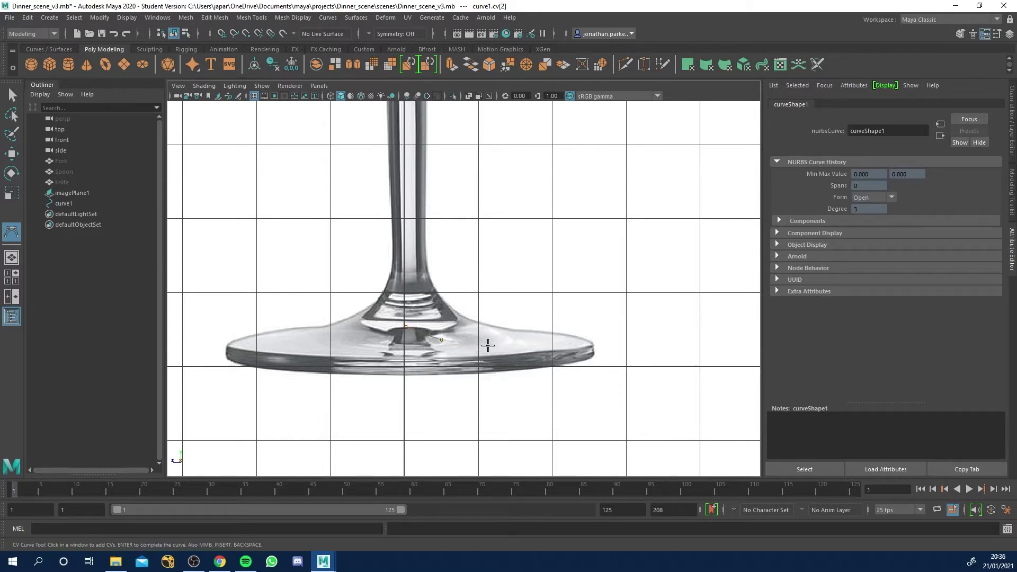
pyautogui.click(531, 348)
pyautogui.click(573, 352)
pyautogui.click(592, 348)
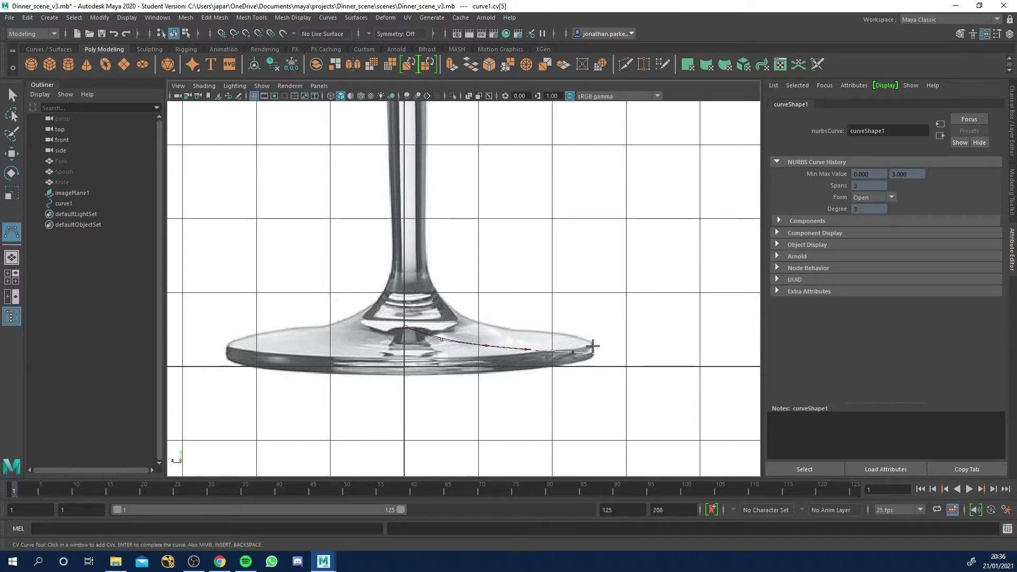
pyautogui.click(593, 352)
pyautogui.click(592, 343)
pyautogui.click(580, 337)
# Trace the foot's top edge inward toward the stem.
pyautogui.click(559, 333)
pyautogui.click(539, 332)
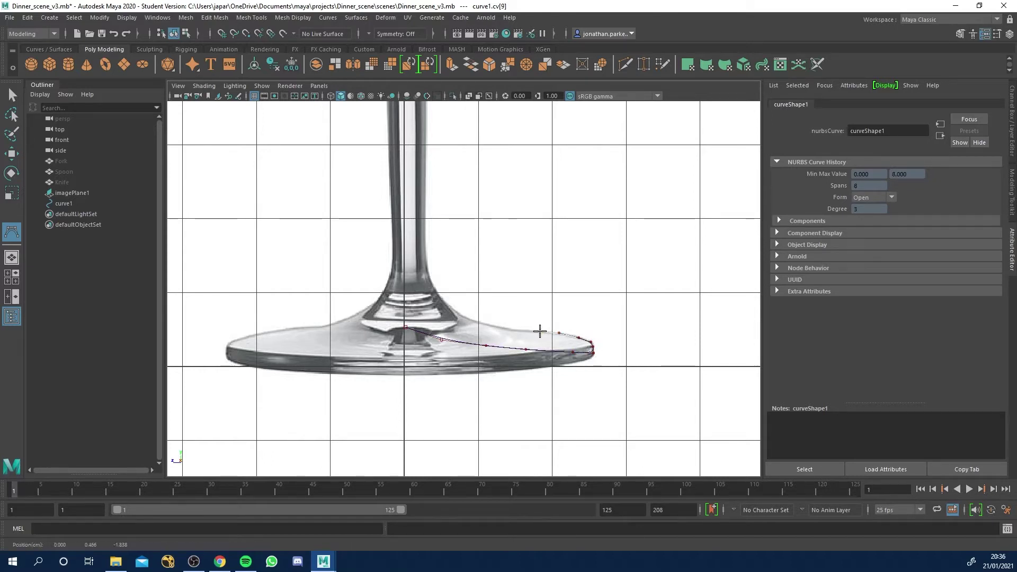
pyautogui.click(505, 327)
pyautogui.click(477, 321)
pyautogui.click(459, 312)
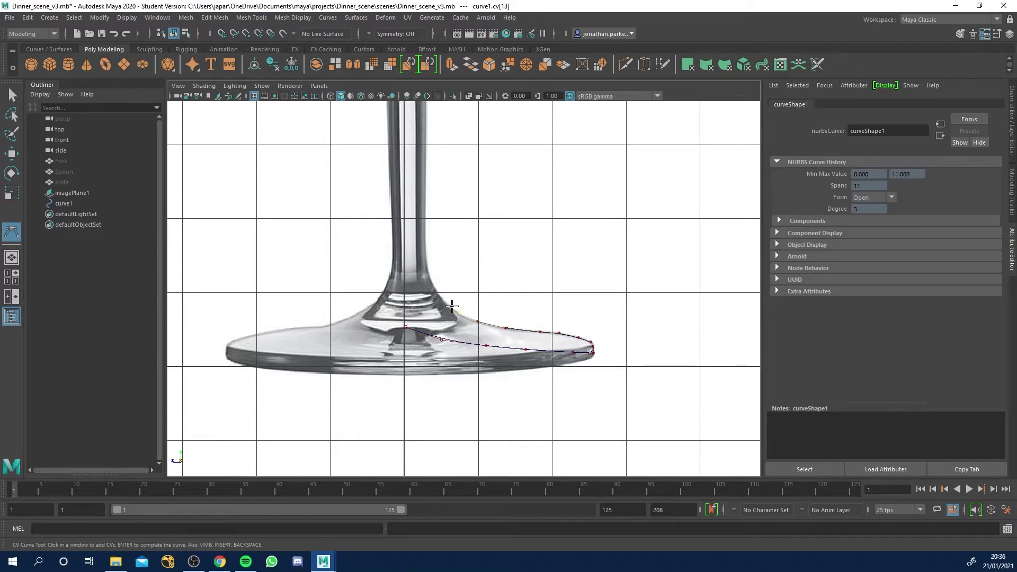
pyautogui.click(448, 304)
pyautogui.click(433, 283)
# Place curve points up the stem and into the bowl's base.
pyautogui.click(427, 266)
pyautogui.click(425, 222)
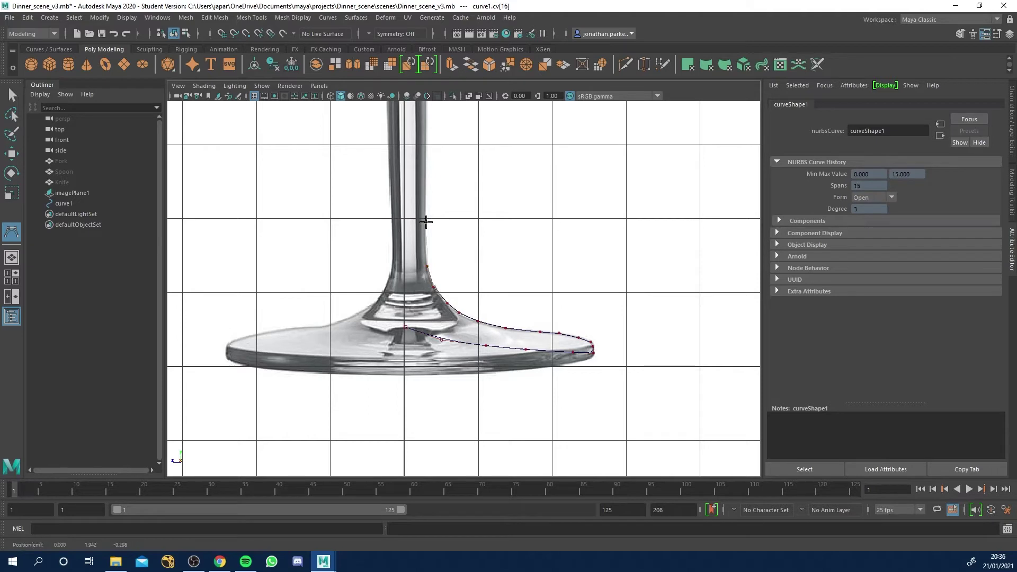
pyautogui.click(425, 169)
pyautogui.keyDown('alt'); pyautogui.moveTo(427, 144); pyautogui.dragTo(426, 325, button='middle'); pyautogui.keyUp('alt')
pyautogui.click(426, 230)
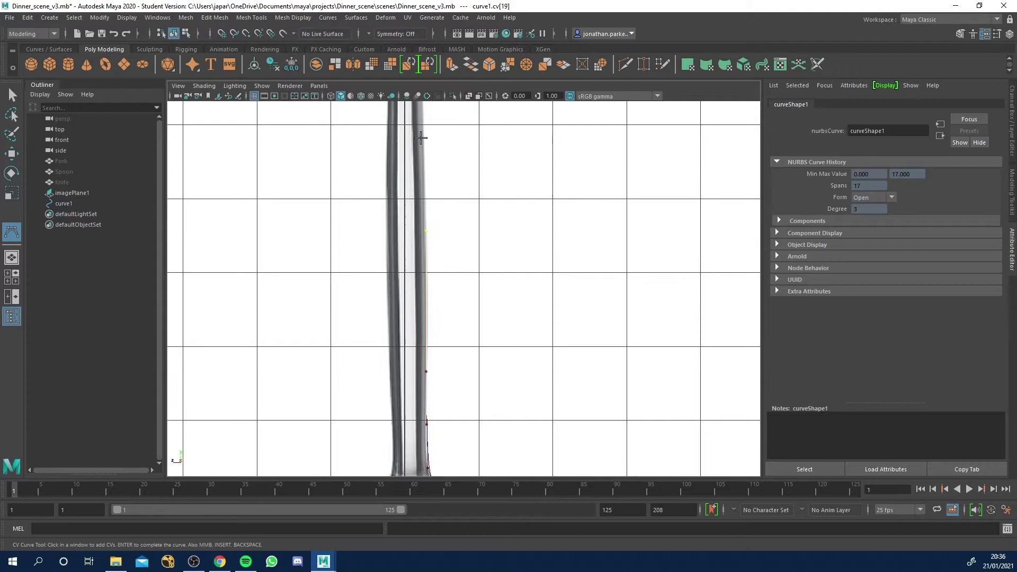
pyautogui.click(424, 121)
pyautogui.keyDown('alt'); pyautogui.moveTo(424, 122); pyautogui.dragTo(436, 333, button='middle'); pyautogui.keyUp('alt')
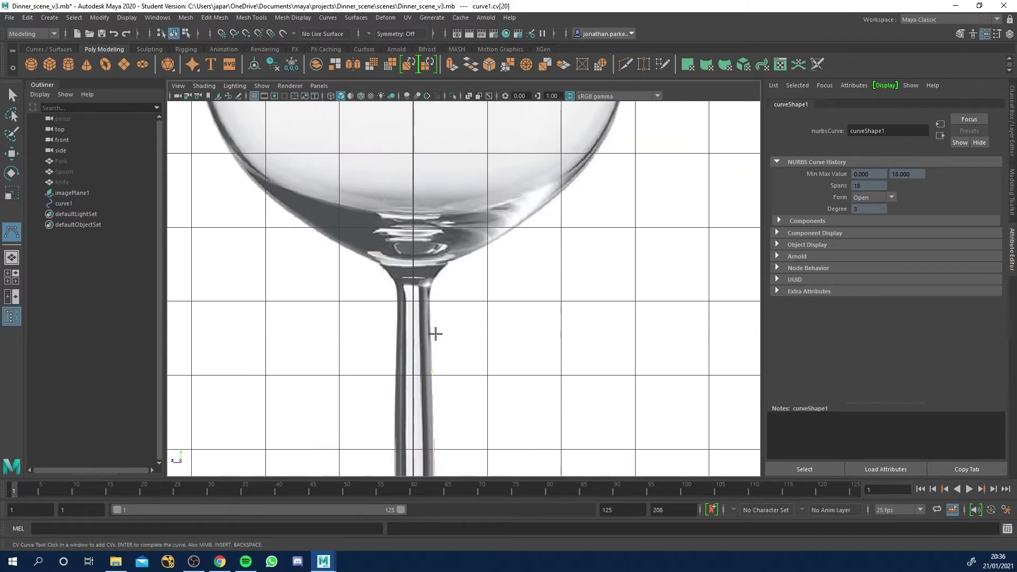
pyautogui.click(429, 303)
pyautogui.click(427, 290)
pyautogui.click(433, 279)
pyautogui.click(437, 269)
# Trace the bowl's lower outer curve from where the stem meets the bowl.
pyautogui.click(455, 258)
pyautogui.click(501, 236)
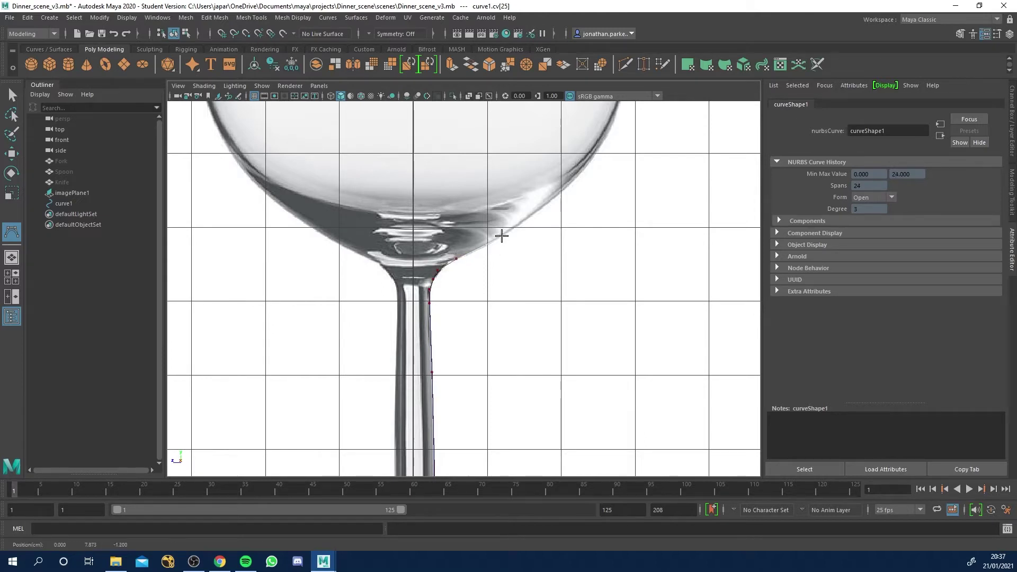
pyautogui.click(531, 216)
pyautogui.click(566, 189)
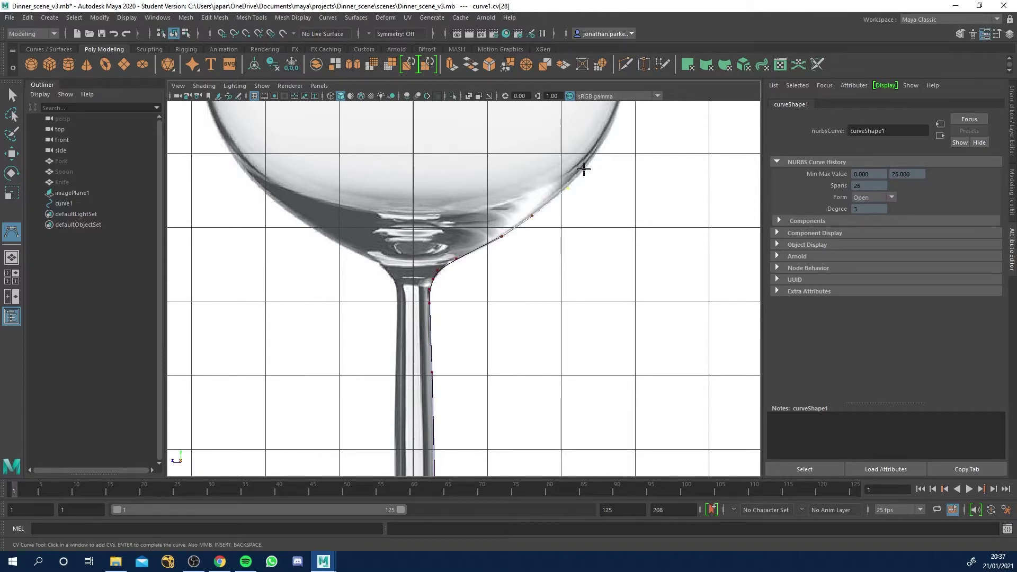
pyautogui.click(587, 162)
pyautogui.keyDown('alt'); pyautogui.moveTo(585, 164); pyautogui.dragTo(547, 304, button='middle'); pyautogui.keyUp('alt')
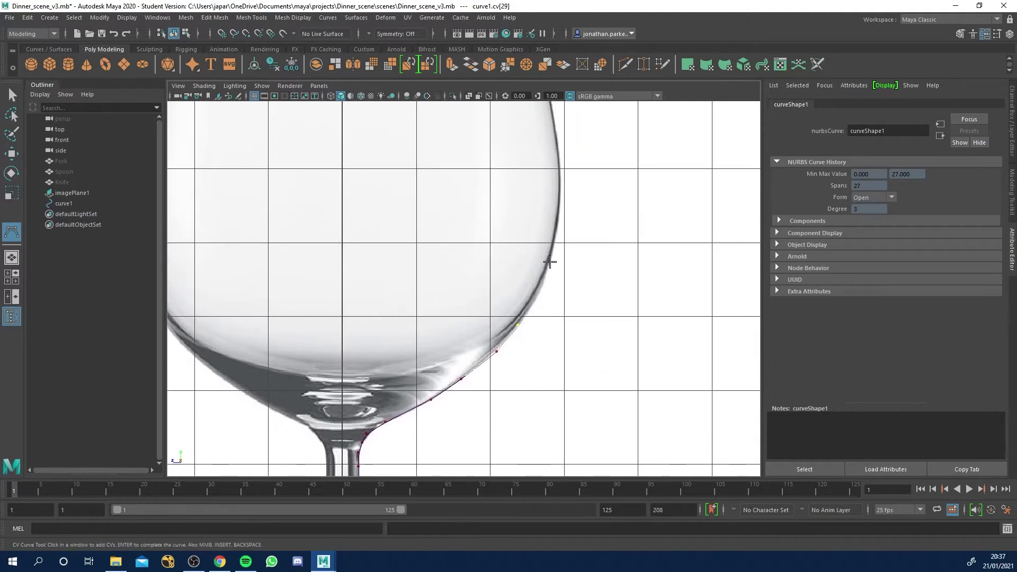
pyautogui.moveTo(547, 263); pyautogui.dragTo(544, 281)
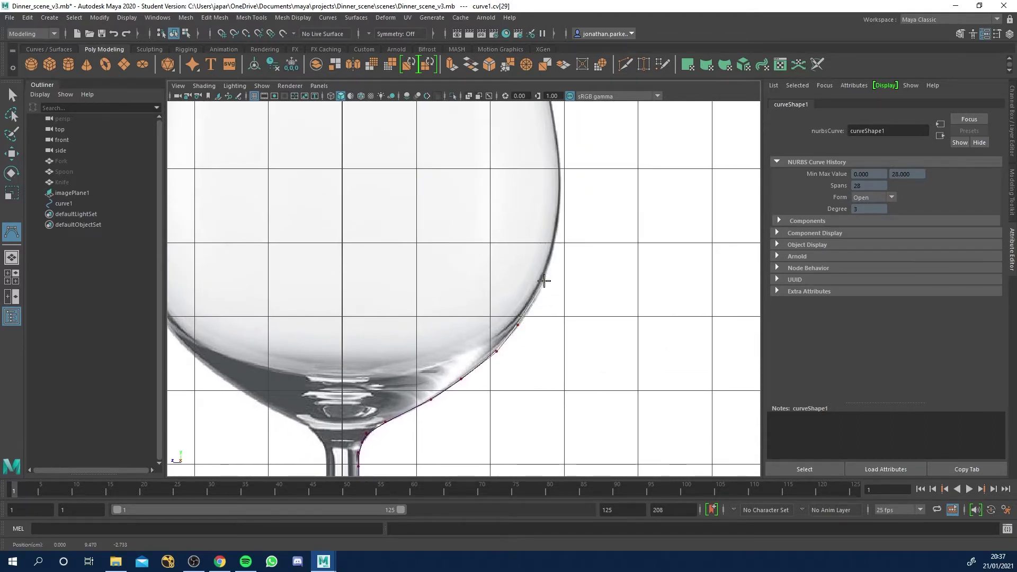
# Continue the curve up the bowl's outer edge toward the rim.
pyautogui.click(553, 243)
pyautogui.click(556, 214)
pyautogui.click(558, 171)
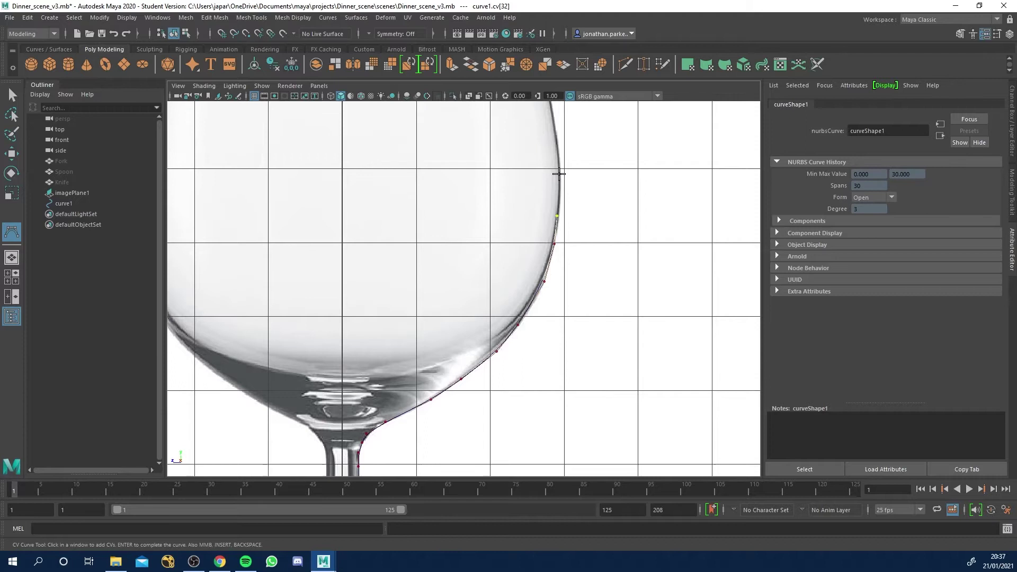
pyautogui.click(552, 136)
pyautogui.keyDown('alt'); pyautogui.moveTo(552, 136); pyautogui.dragTo(567, 255, button='middle'); pyautogui.keyUp('alt')
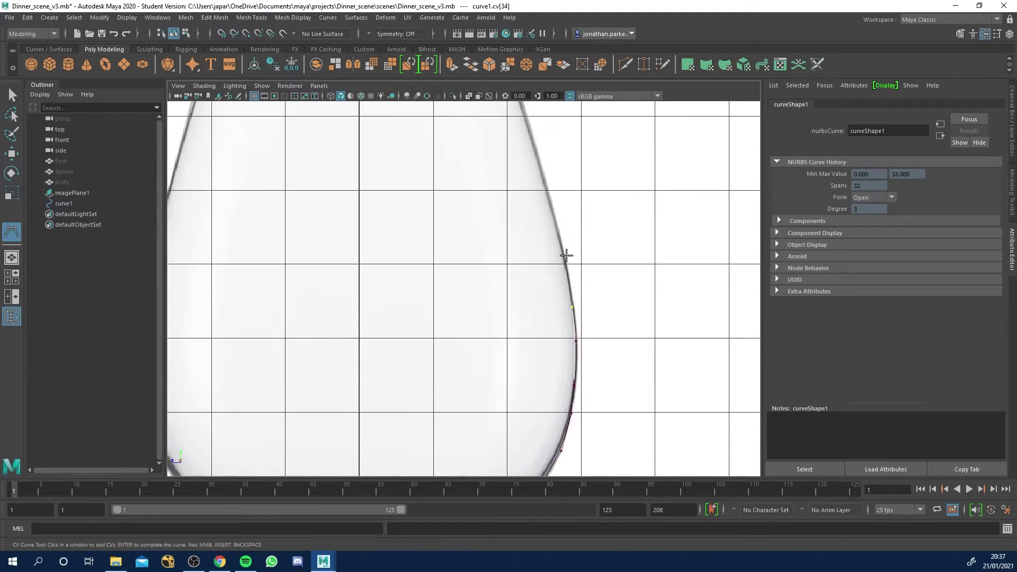
pyautogui.click(562, 244)
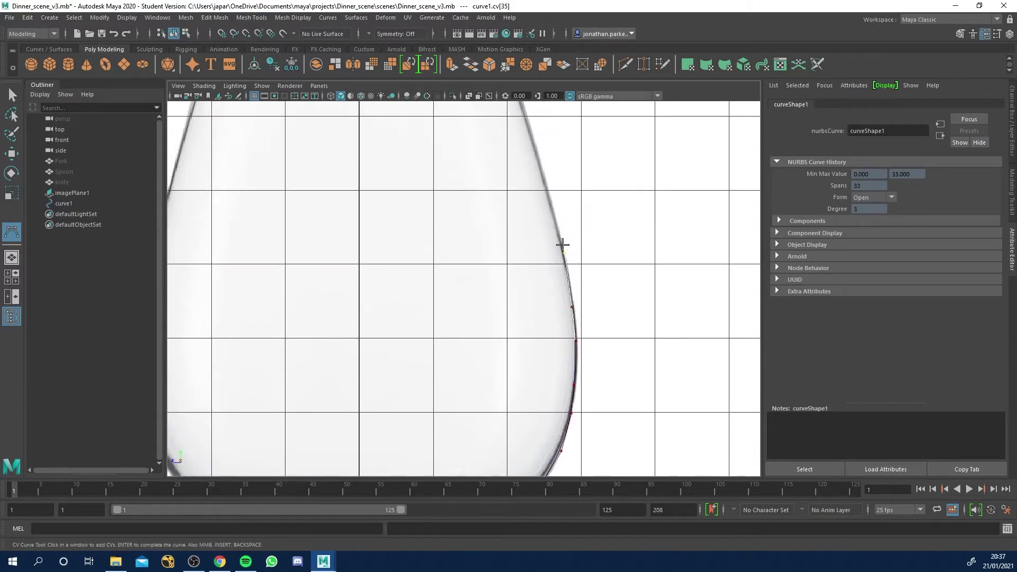
pyautogui.click(549, 199)
pyautogui.click(537, 159)
# Place points at the rim corner and turn the curve over the rim.
pyautogui.keyDown('alt'); pyautogui.moveTo(530, 138); pyautogui.dragTo(556, 247, button='middle'); pyautogui.keyUp('alt')
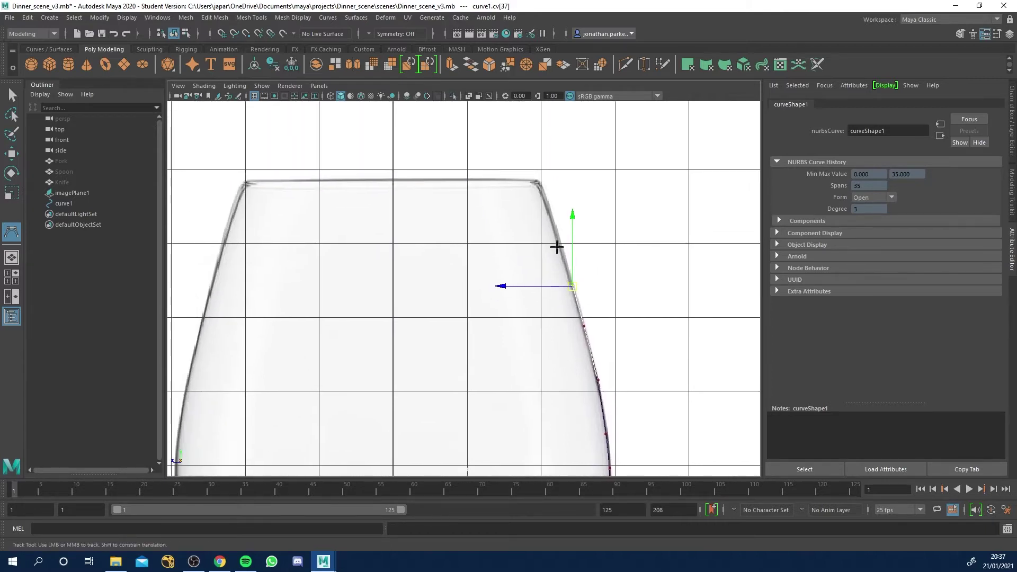
pyautogui.click(552, 213)
pyautogui.click(542, 184)
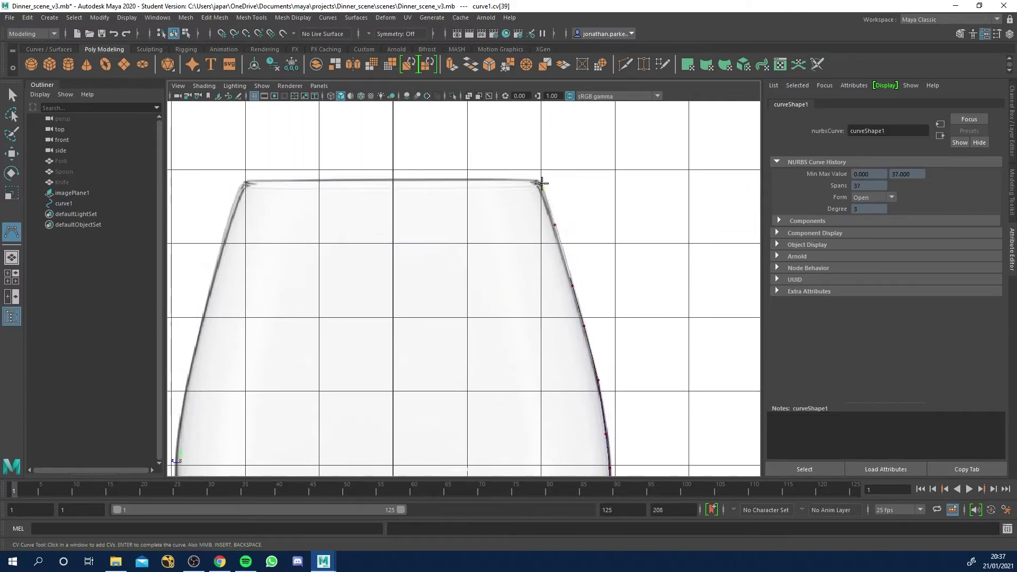
pyautogui.click(535, 179)
pyautogui.scroll(5, 534, 181)
pyautogui.keyDown('alt'); pyautogui.moveTo(574, 130); pyautogui.dragTo(549, 202, button='middle'); pyautogui.keyUp('alt')
pyautogui.click(561, 170)
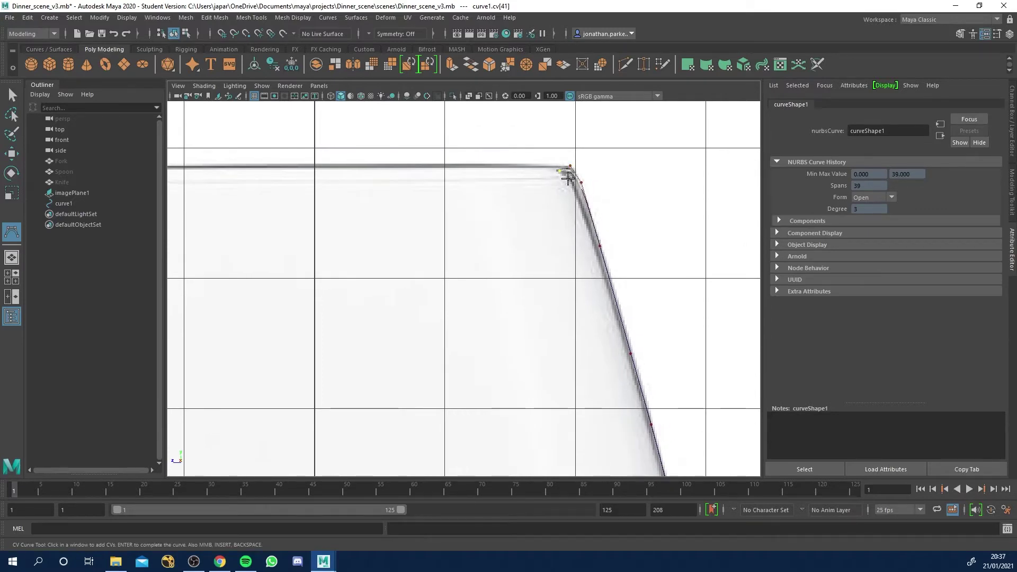
# Trace the curve down the glass's inner wall.
pyautogui.click(576, 197)
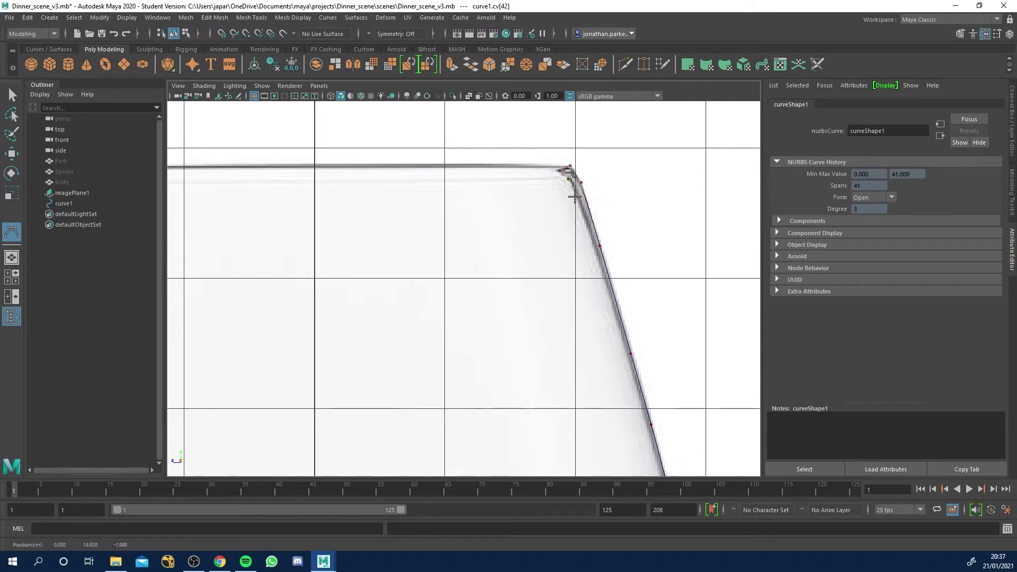
pyautogui.click(594, 249)
pyautogui.click(624, 367)
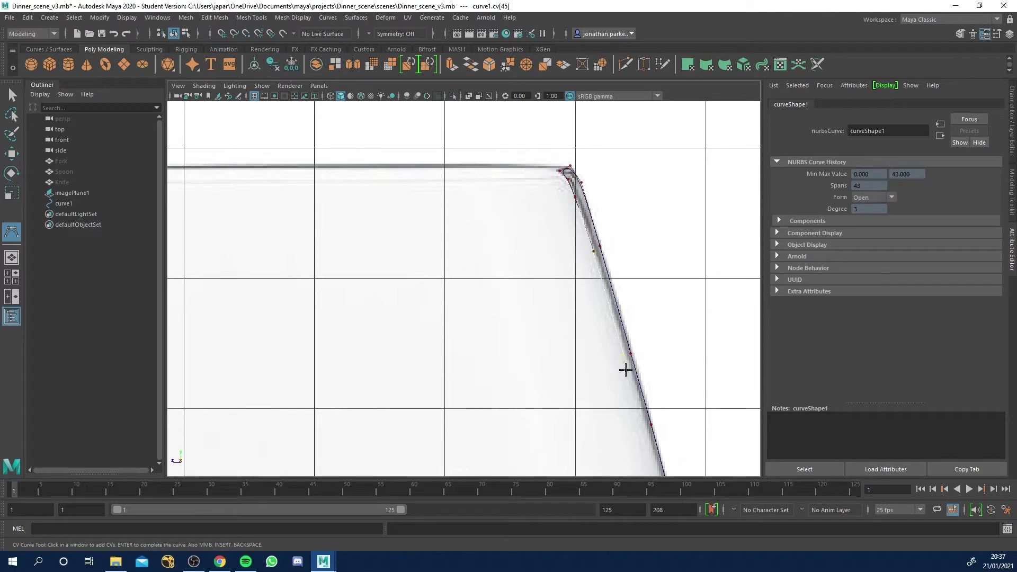
pyautogui.click(643, 427)
pyautogui.keyDown('alt'); pyautogui.moveTo(646, 438); pyautogui.dragTo(556, 272, button='middle'); pyautogui.keyUp('alt')
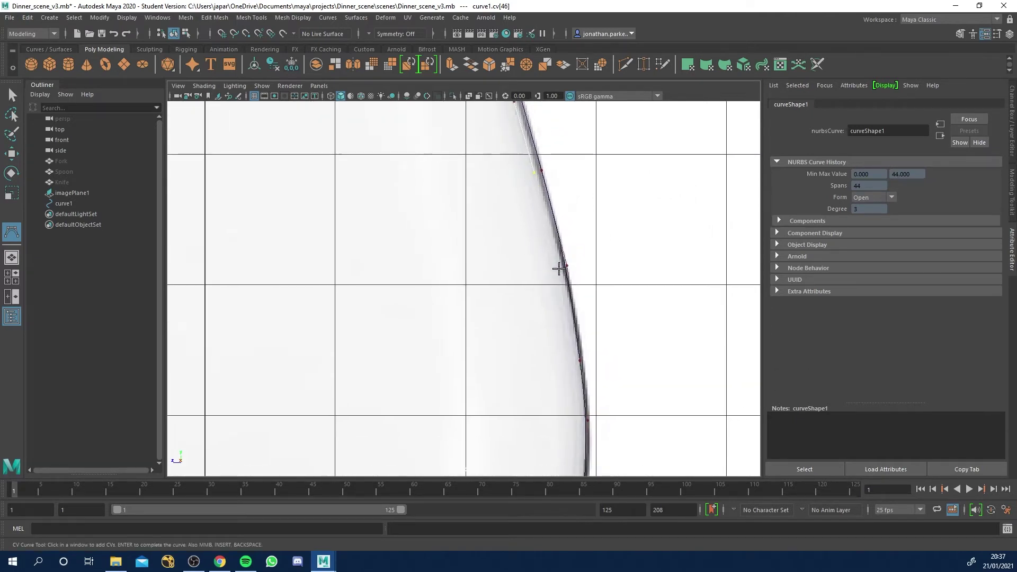
pyautogui.click(573, 361)
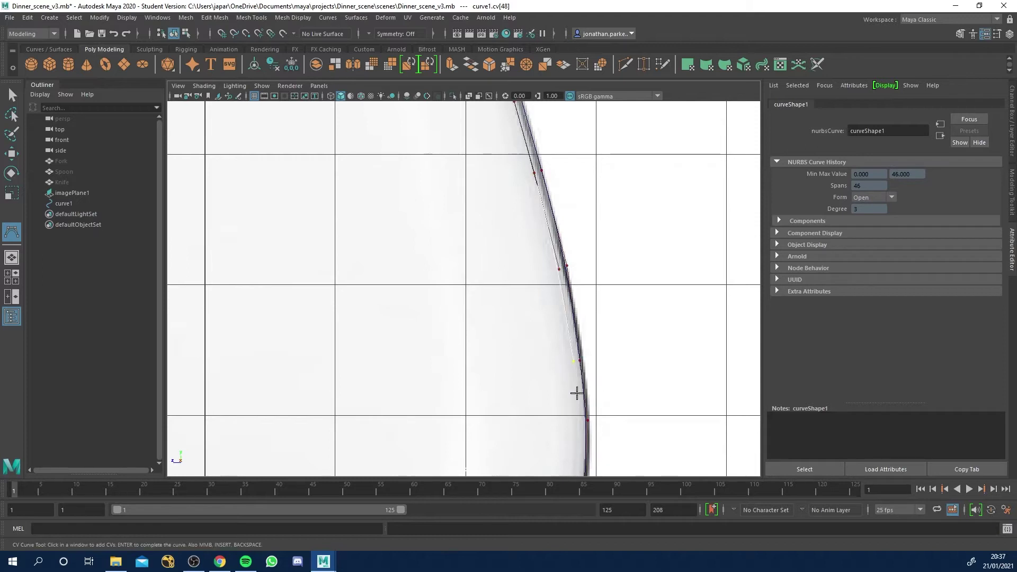
pyautogui.click(586, 442)
pyautogui.scroll(-3, 608, 305)
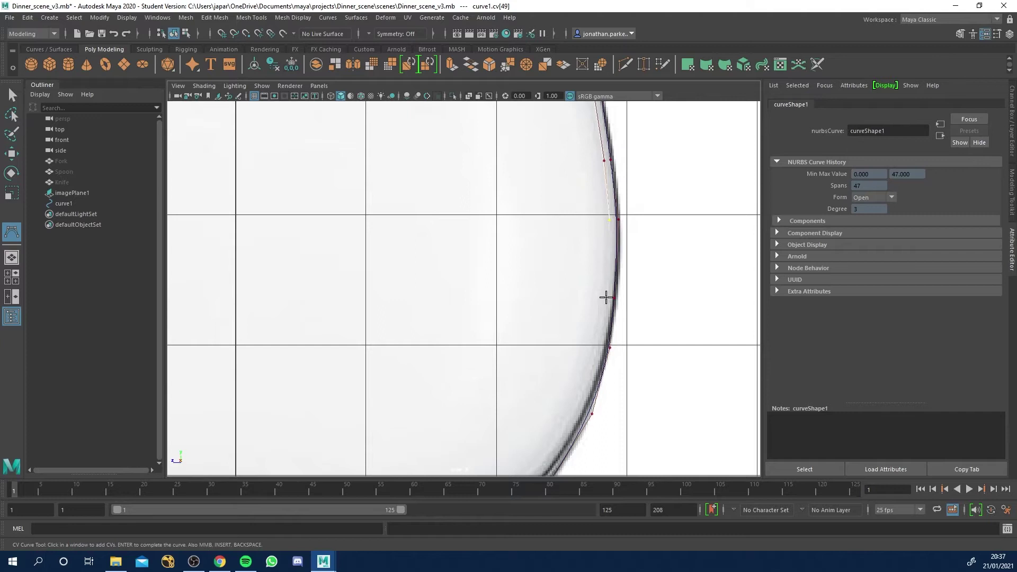
# Follow the inner bowl curve down to the bowl floor.
pyautogui.click(606, 298)
pyautogui.click(601, 345)
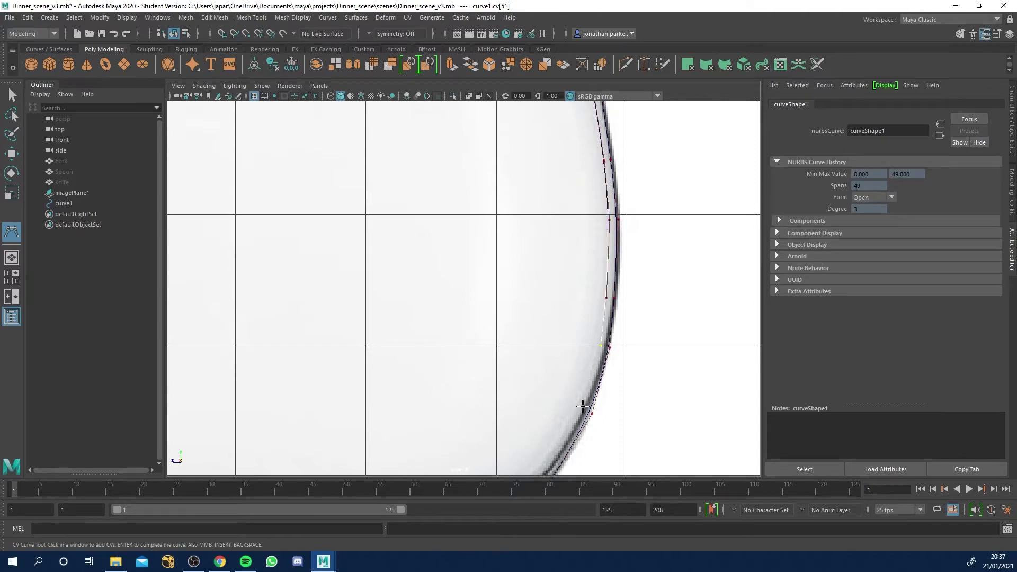
pyautogui.click(582, 407)
pyautogui.scroll(-2, 569, 423)
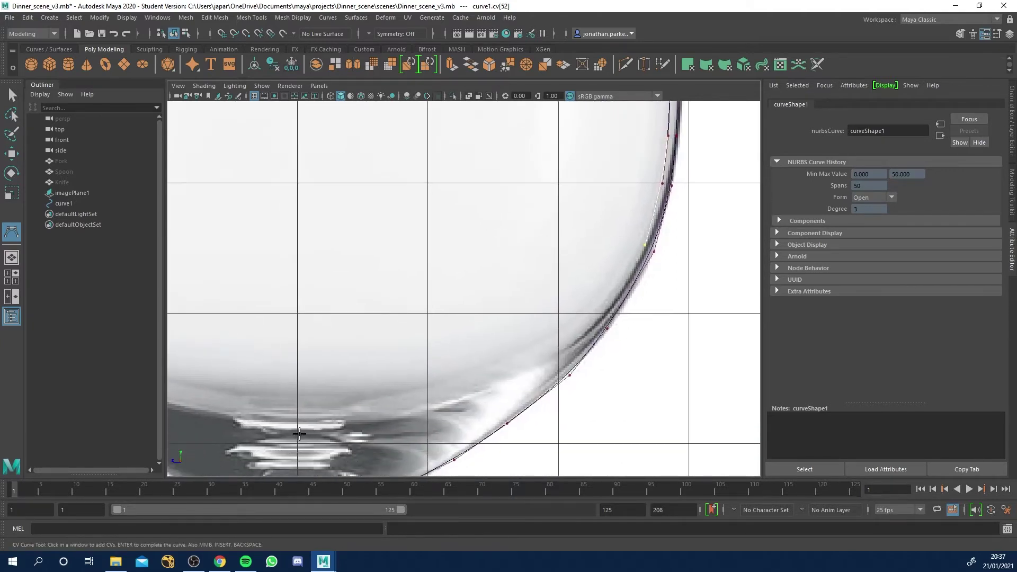
pyautogui.click(599, 320)
pyautogui.click(559, 353)
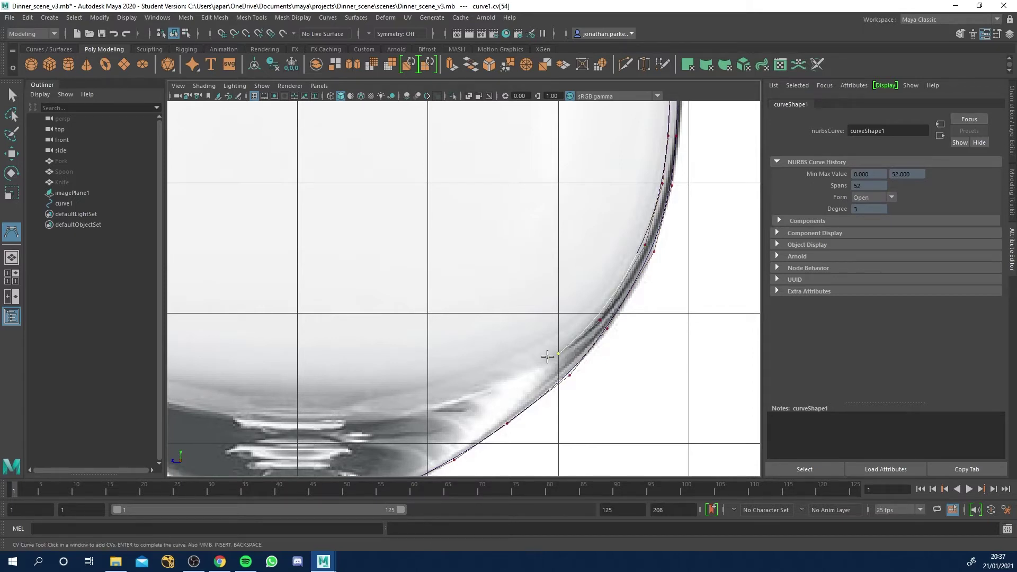
pyautogui.click(493, 388)
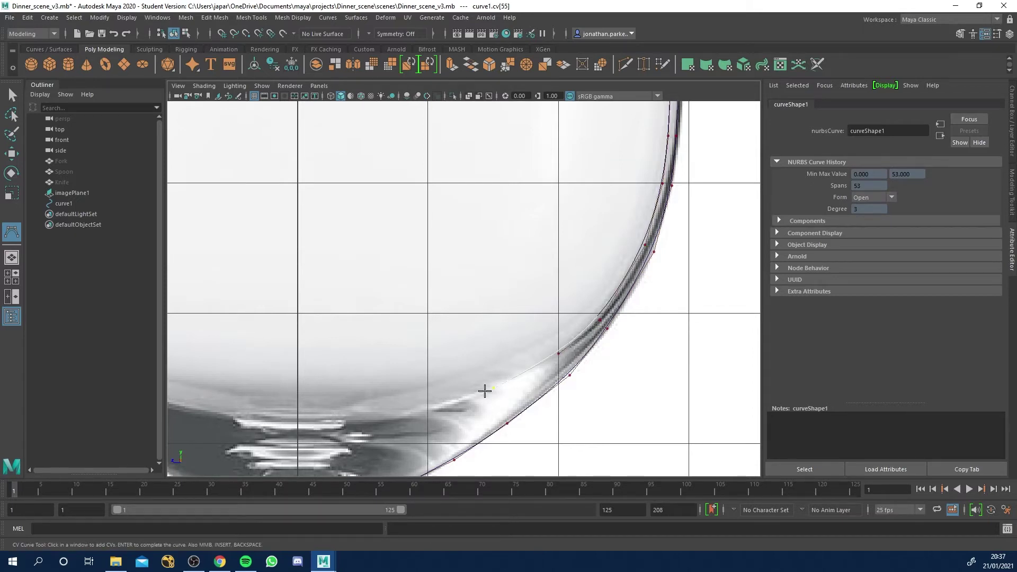
pyautogui.click(430, 407)
# Run the curve along the inner floor and end it at the glass's centre line.
pyautogui.keyDown('alt'); pyautogui.moveTo(356, 401); pyautogui.dragTo(490, 302, button='middle'); pyautogui.keyUp('alt')
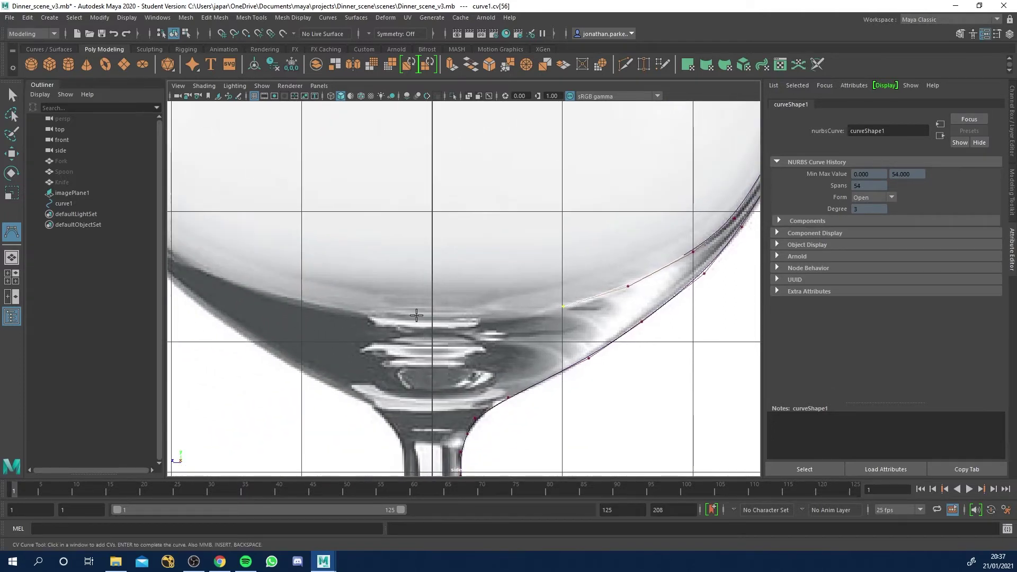
pyautogui.click(490, 321)
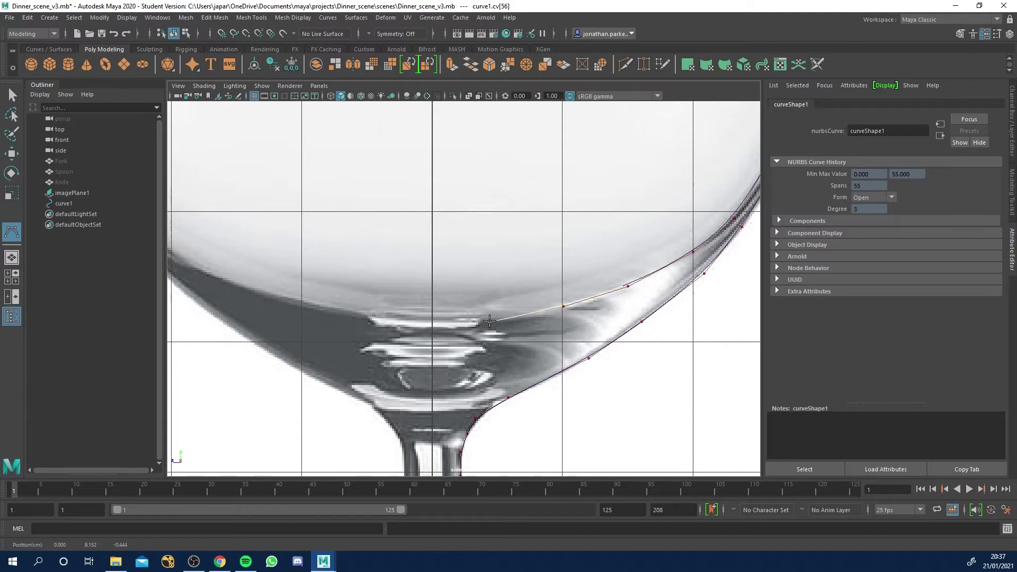
pyautogui.click(458, 323)
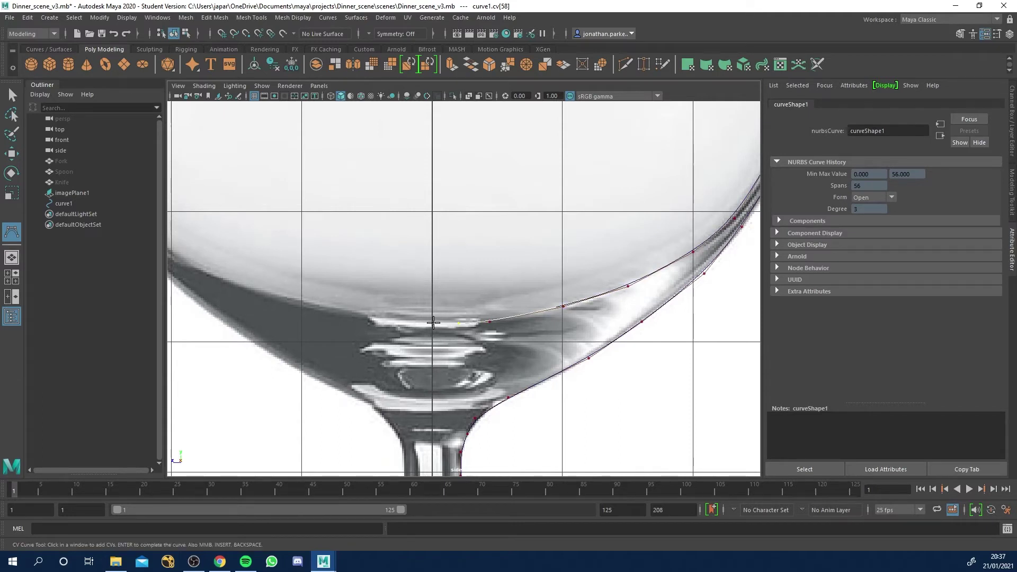
pyautogui.click(432, 323)
pyautogui.scroll(-5, 456, 411)
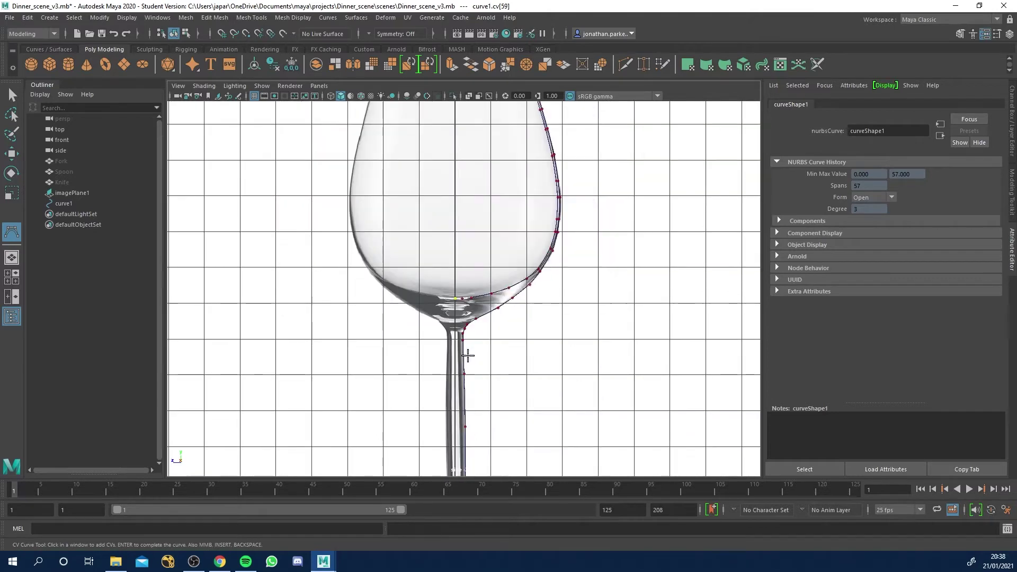
pyautogui.scroll(-3, 481, 277)
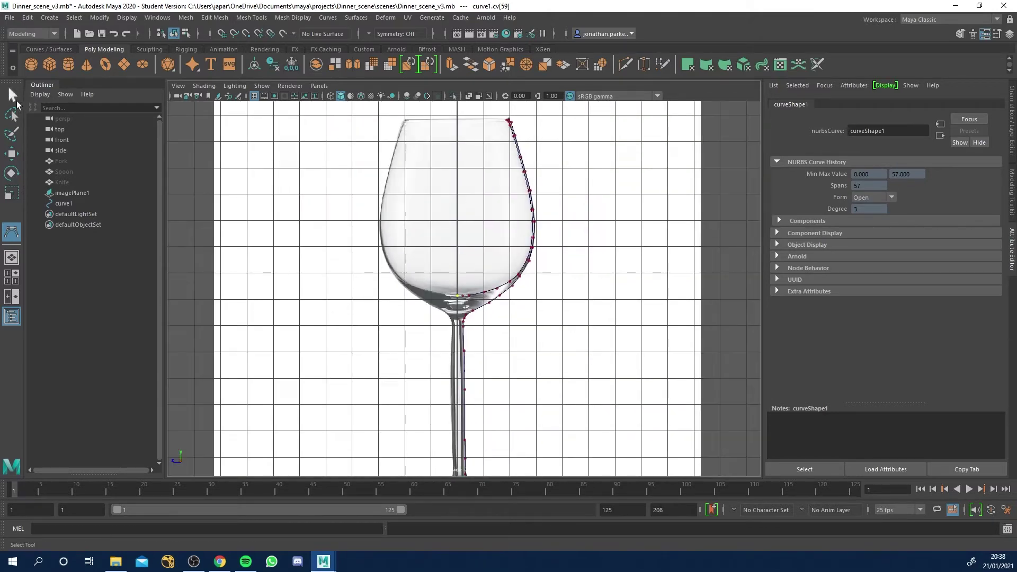
# Finish the profile curve with the Select tool and select it.
pyautogui.click(12, 98)
pyautogui.click(206, 169)
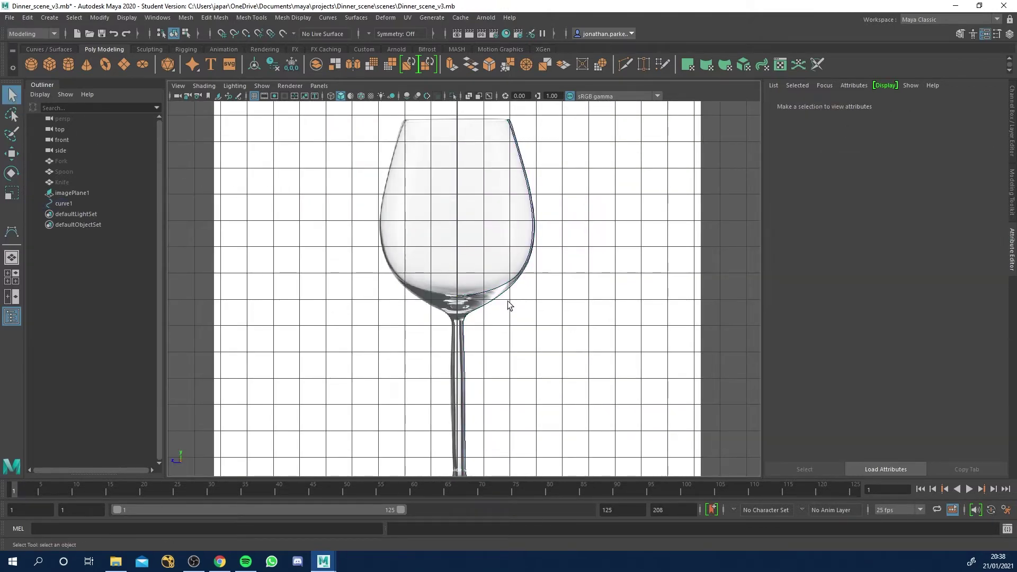
pyautogui.click(492, 295)
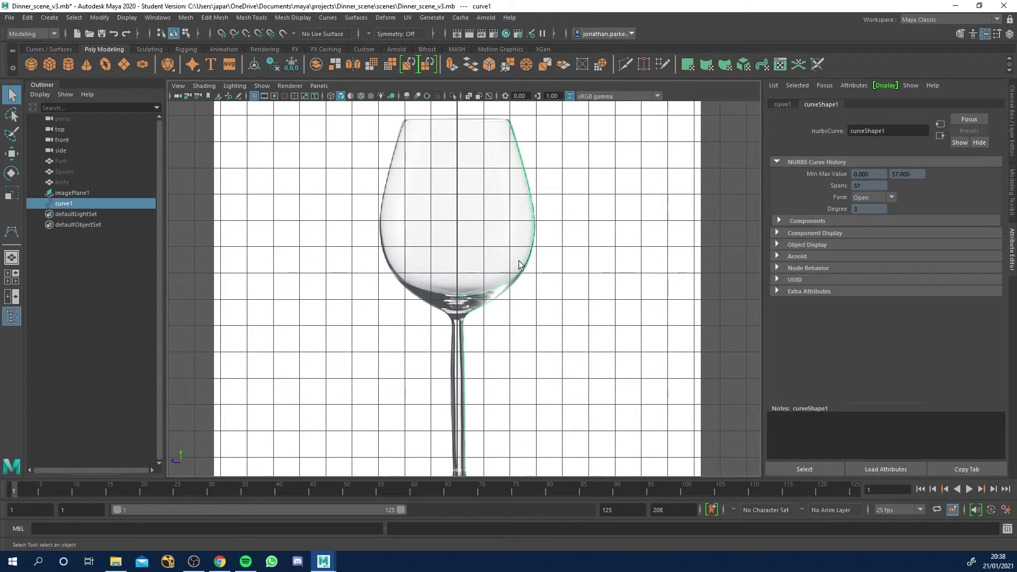
# Inspect the glass and image plane in perspective, then return to four views with curve1 selected.
pyautogui.press('space')
pyautogui.press('space')
pyautogui.keyDown('alt'); pyautogui.moveTo(634, 185); pyautogui.dragTo(370, 330); pyautogui.keyUp('alt')
pyautogui.click(415, 296)
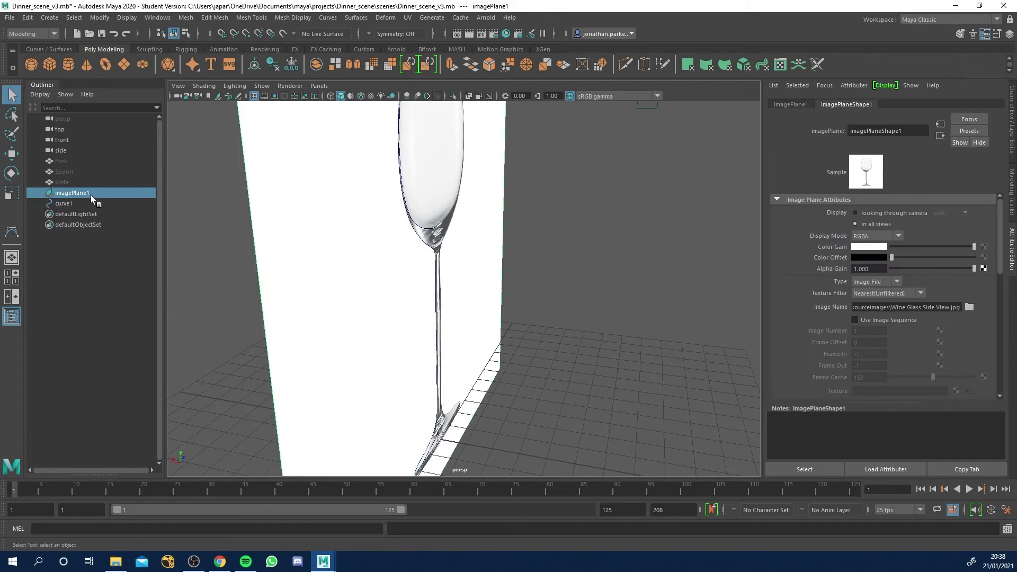
pyautogui.click(11, 153)
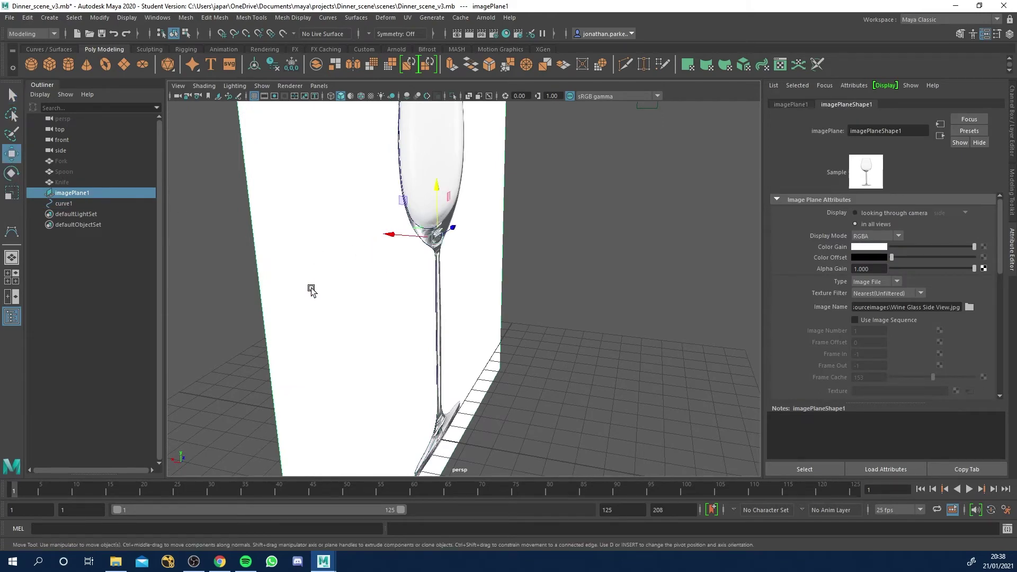
pyautogui.keyDown('alt'); pyautogui.moveTo(395, 226); pyautogui.dragTo(464, 300); pyautogui.keyUp('alt')
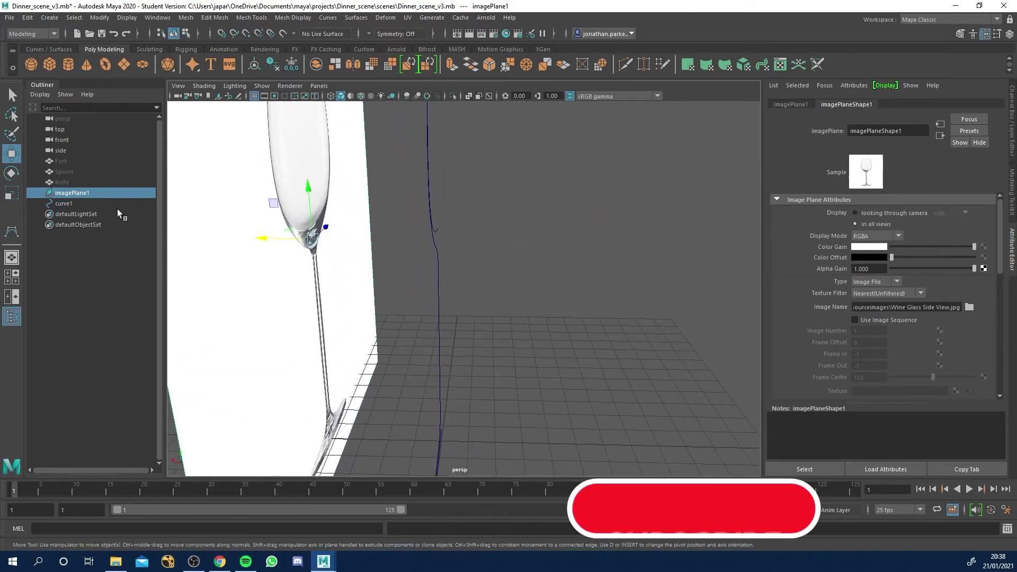
pyautogui.click(488, 268)
pyautogui.press('space')
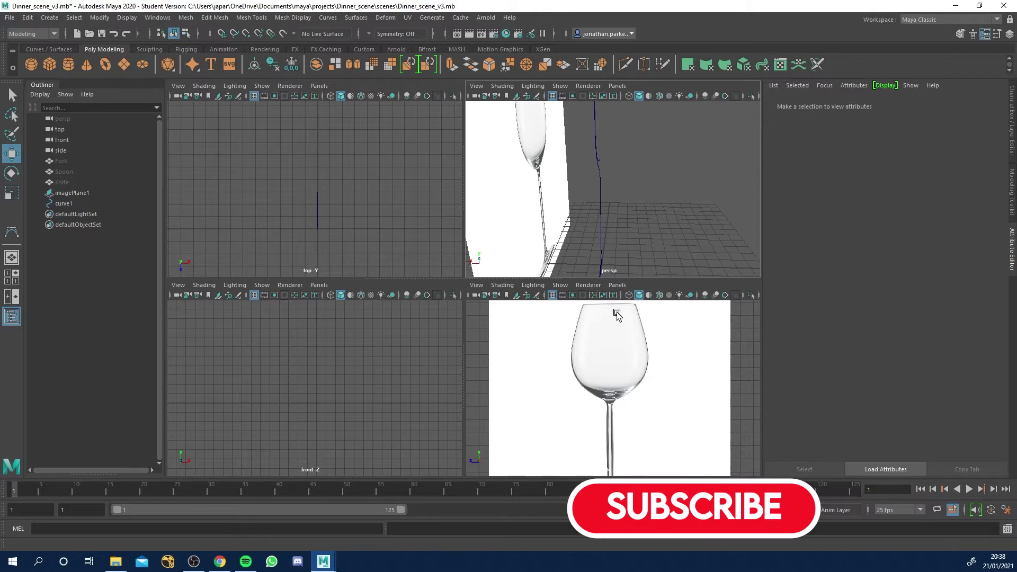
pyautogui.click(603, 229)
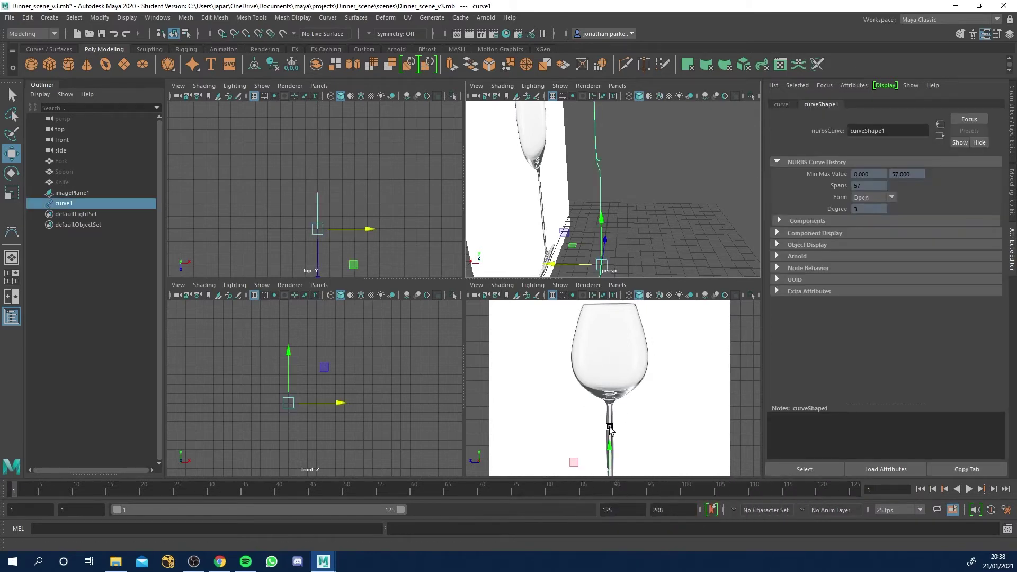
# In the maximized side view, slide imagePlane1 aside and delete it.
pyautogui.press('space')
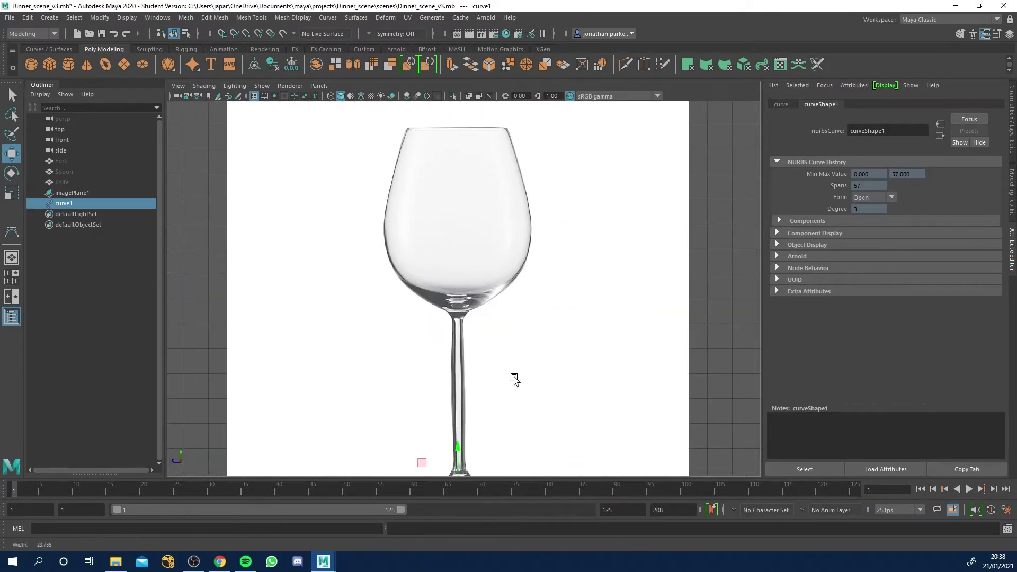
pyautogui.click(541, 277)
pyautogui.moveTo(408, 304); pyautogui.dragTo(751, 304)
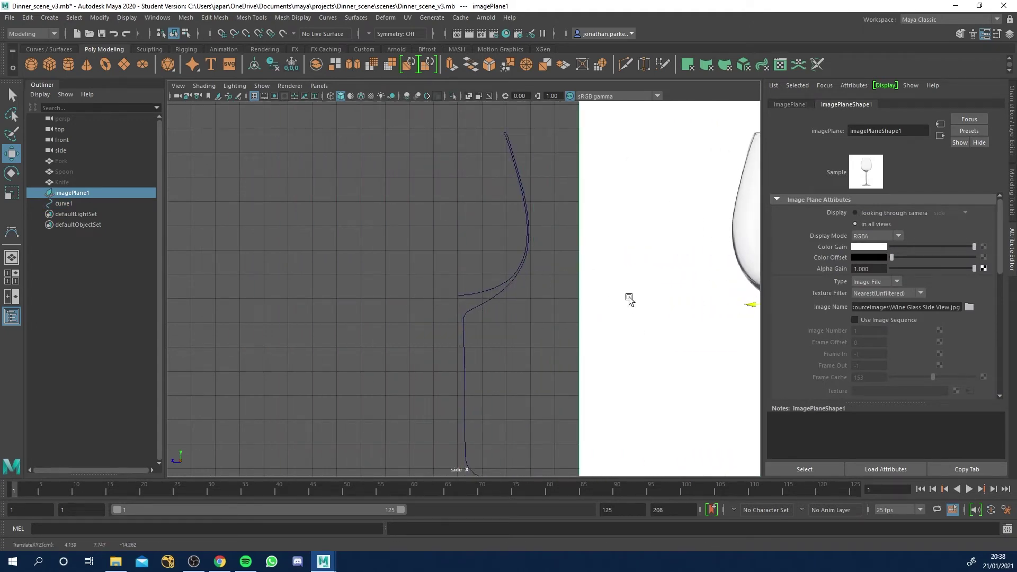
pyautogui.press('Delete')
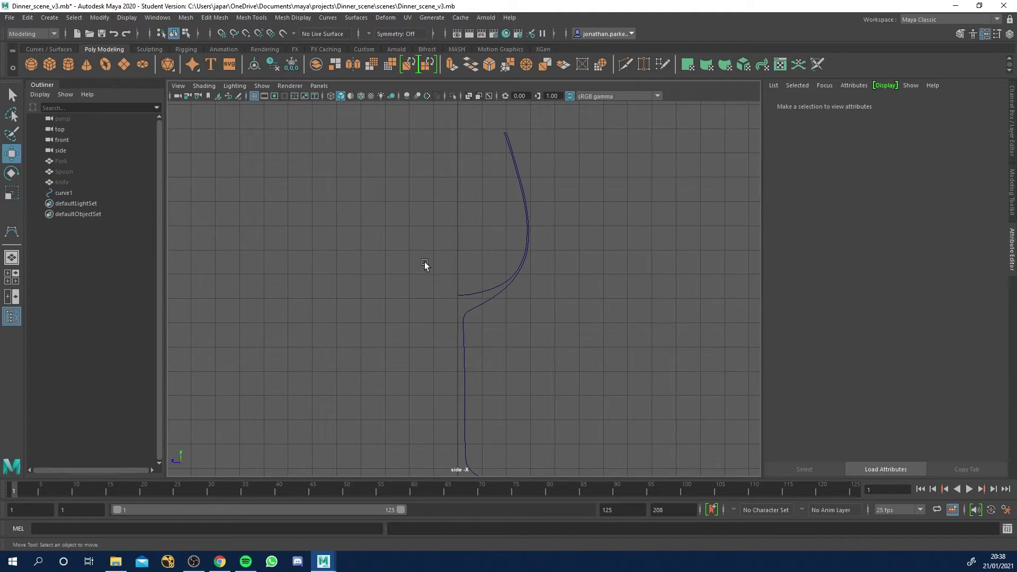
# Zoom in on the curve's inner end where the bowl floor meets the centre line.
pyautogui.keyDown('alt'); pyautogui.moveTo(476, 297); pyautogui.dragTo(821, 395, button='right'); pyautogui.keyUp('alt')
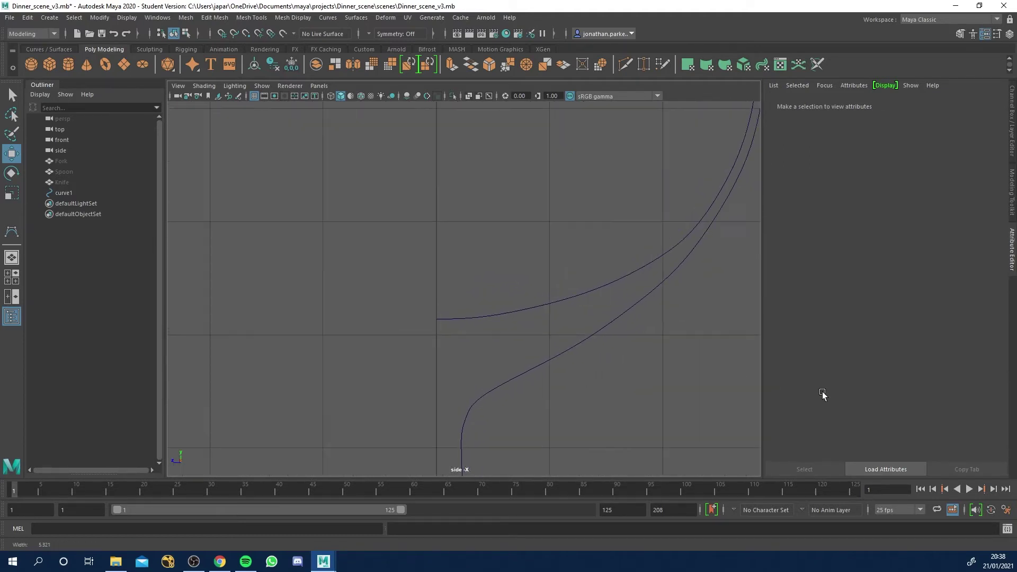
pyautogui.keyDown('alt'); pyautogui.moveTo(620, 345); pyautogui.dragTo(482, 413, button='right'); pyautogui.keyUp('alt')
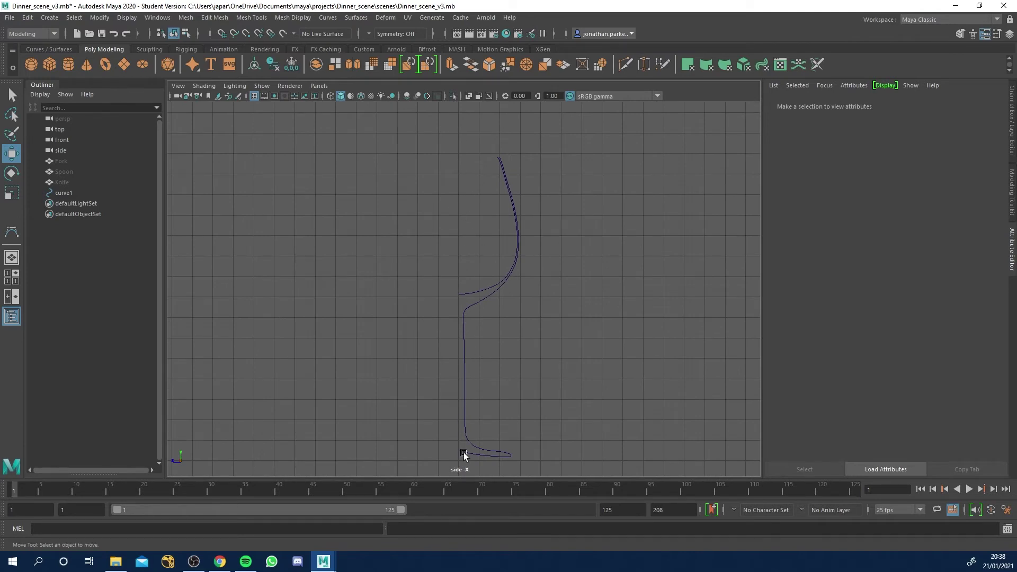
pyautogui.keyDown('alt'); pyautogui.moveTo(461, 370); pyautogui.dragTo(573, 355, button='right'); pyautogui.keyUp('alt')
pyautogui.scroll(10, 443, 356)
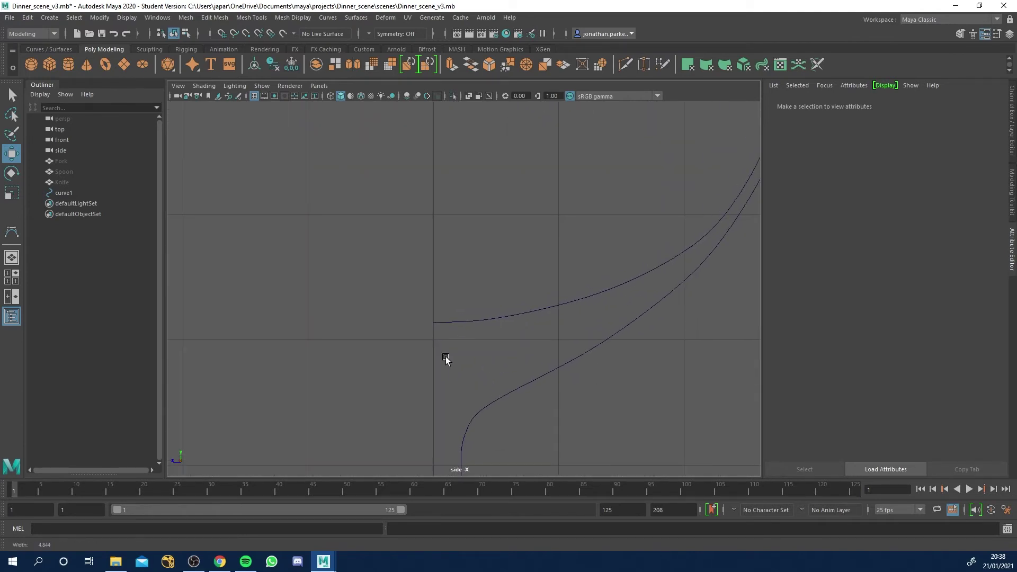
pyautogui.scroll(-10, 559, 352)
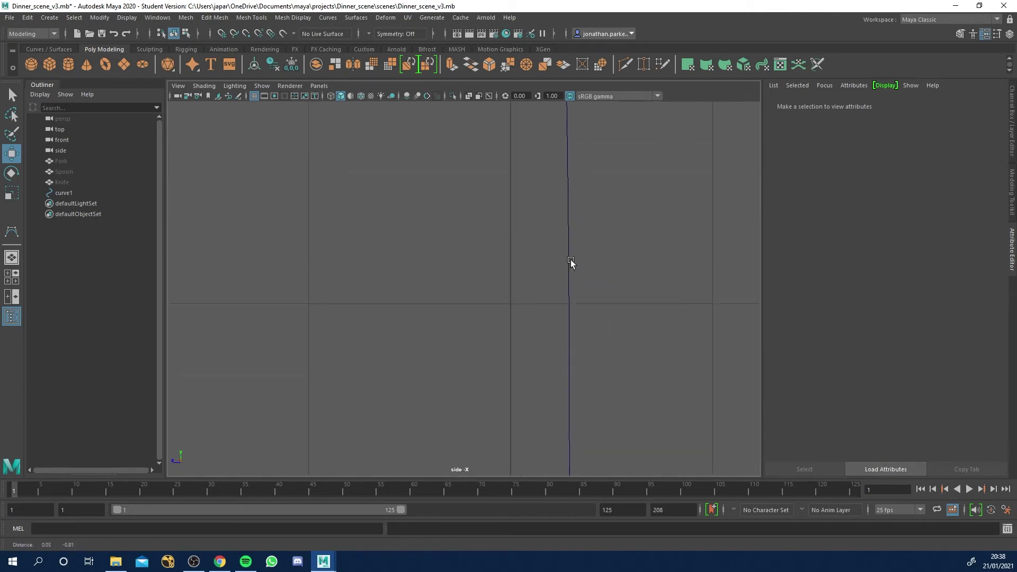
pyautogui.keyDown('alt'); pyautogui.moveTo(496, 306); pyautogui.dragTo(686, 413, button='right'); pyautogui.keyUp('alt')
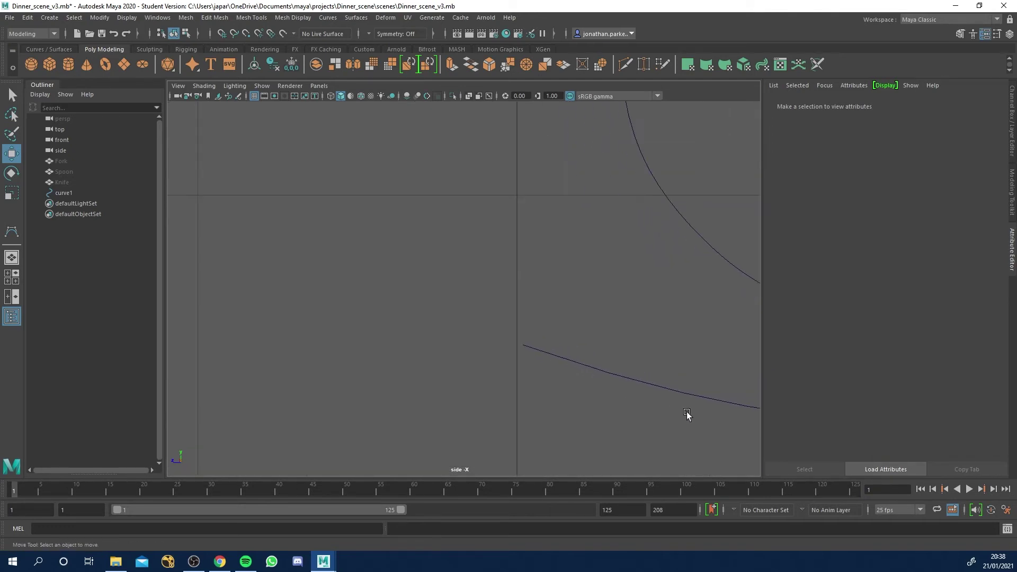
# Switch curve1 to Control Vertex editing and nudge its first CV, cv[0], slightly left.
pyautogui.click(526, 345)
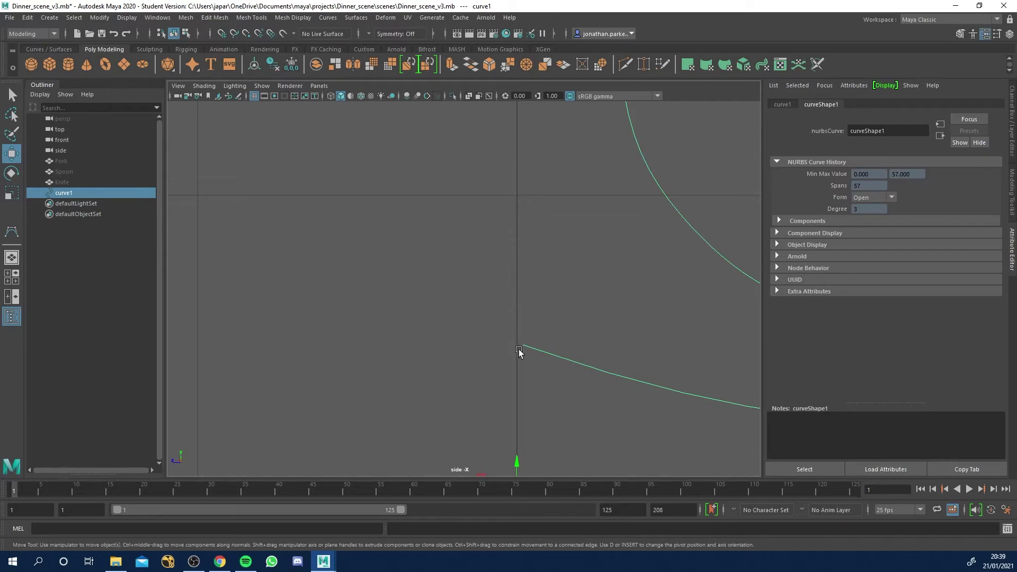
pyautogui.moveTo(526, 301); pyautogui.dragTo(495, 304, button='right')
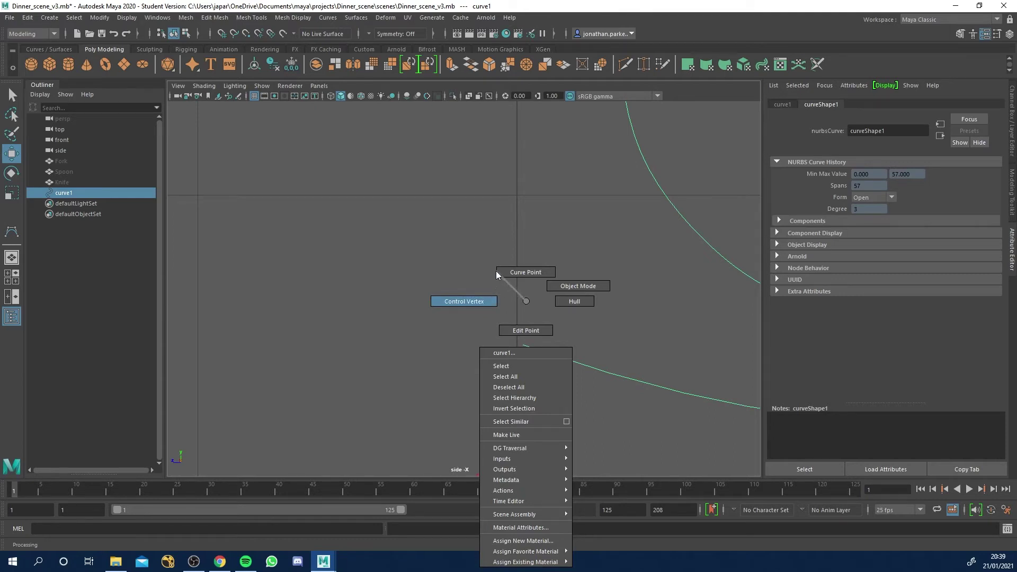
pyautogui.moveTo(496, 274); pyautogui.dragTo(481, 297, button='right')
pyautogui.moveTo(481, 301); pyautogui.dragTo(480, 301, button='right')
pyautogui.click(525, 345)
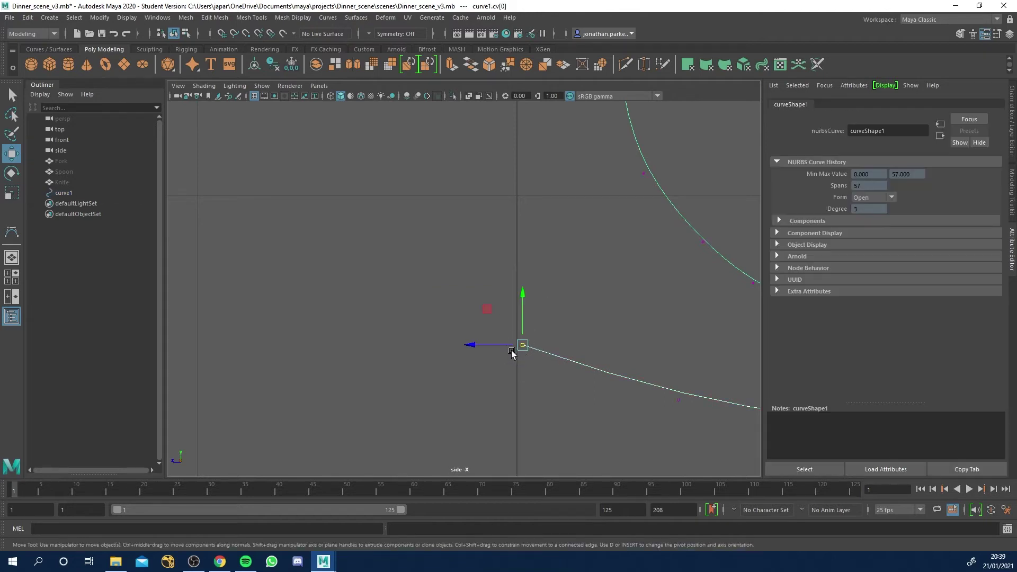
pyautogui.moveTo(511, 350)
pyautogui.keyDown('shift'); pyautogui.mouseDown()
pyautogui.moveTo(465, 344)
pyautogui.moveTo(496, 345)
pyautogui.mouseUp(); pyautogui.keyUp('shift')
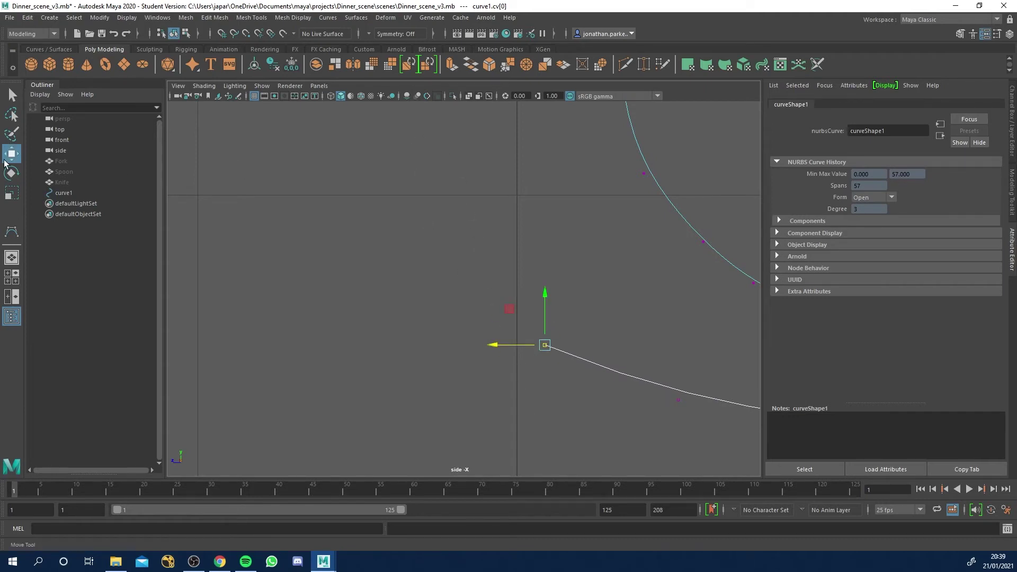
# With grid snapping on, snap cv[59] and cv[0] of curve1 onto the central Y axis.
pyautogui.click(222, 35)
pyautogui.moveTo(495, 345); pyautogui.dragTo(406, 345)
pyautogui.scroll(-10, 454, 390)
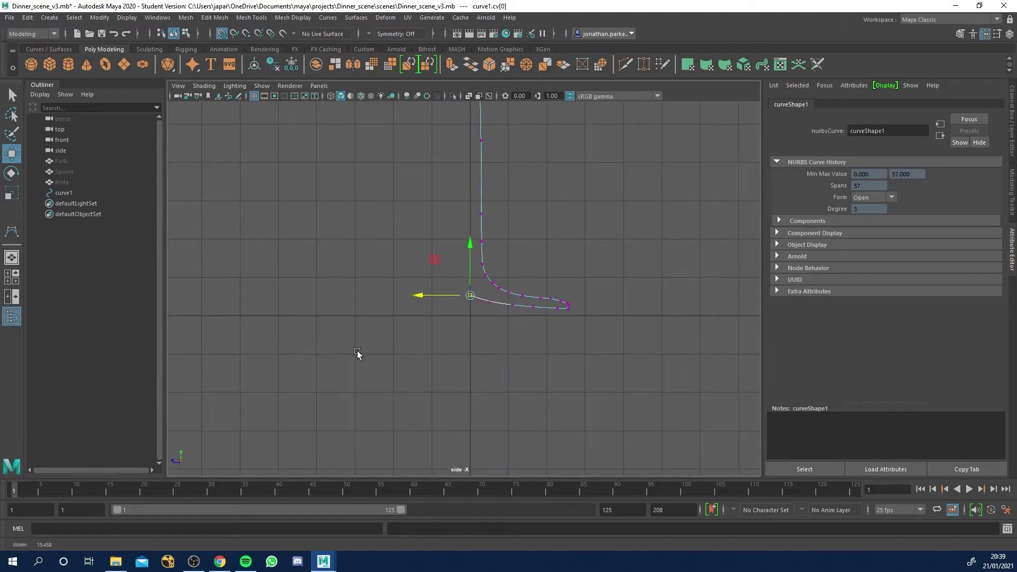
pyautogui.moveTo(424, 294); pyautogui.dragTo(466, 306)
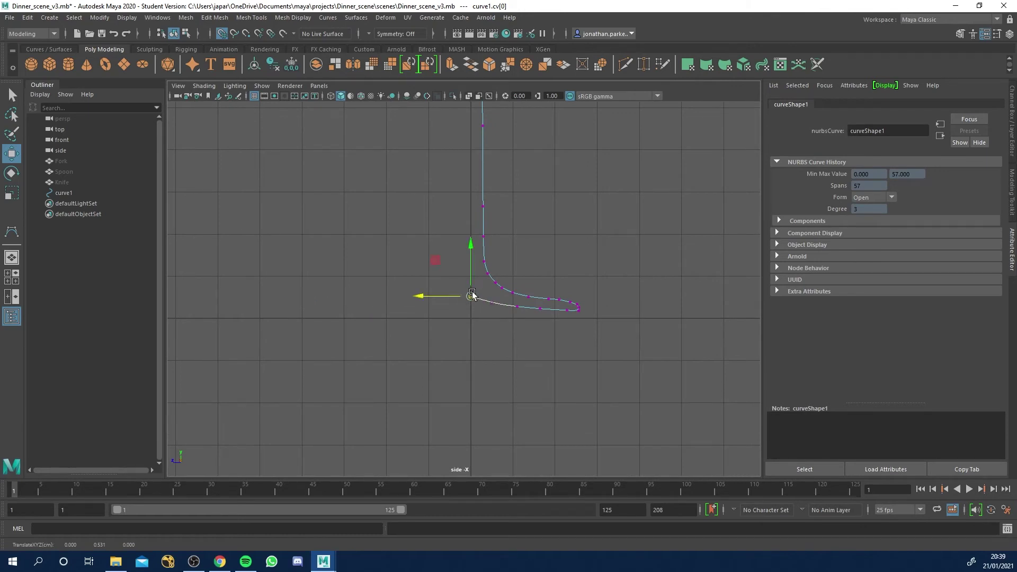
pyautogui.scroll(5, 504, 316)
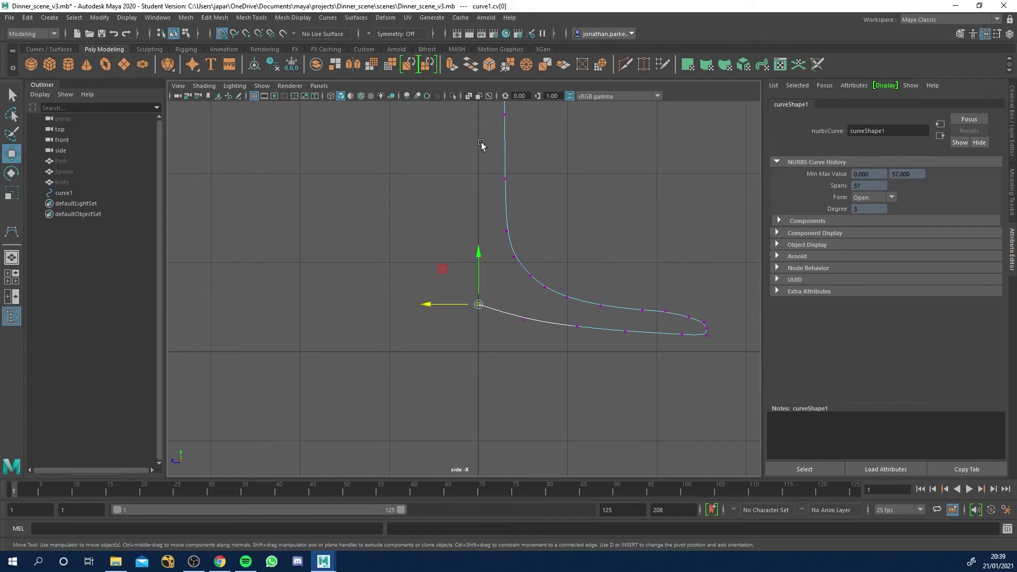
# Check the curve's last control vertex on the axis, then deselect and restore the four-view layout.
pyautogui.keyDown('alt'); pyautogui.moveTo(482, 145); pyautogui.dragTo(467, 270, button='middle'); pyautogui.keyUp('alt')
pyautogui.moveTo(456, 206)
pyautogui.keyDown('alt'); pyautogui.mouseDown(button='middle')
pyautogui.moveTo(465, 286)
pyautogui.moveTo(466, 205)
pyautogui.moveTo(551, 291)
pyautogui.moveTo(450, 297)
pyautogui.moveTo(535, 386)
pyautogui.moveTo(409, 263)
pyautogui.moveTo(459, 304)
pyautogui.moveTo(553, 329)
pyautogui.moveTo(455, 226)
pyautogui.mouseUp(button='middle'); pyautogui.keyUp('alt')
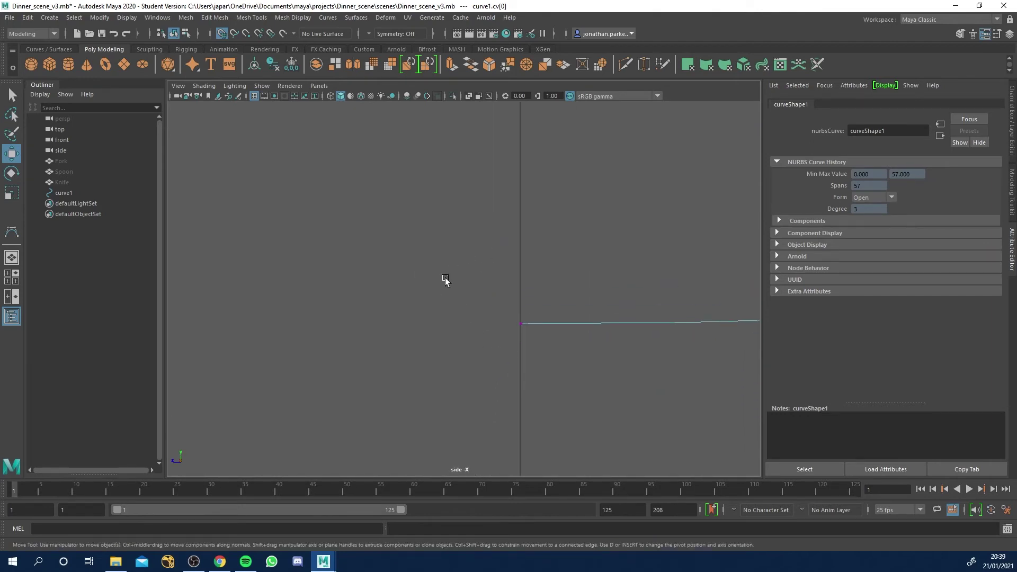
pyautogui.moveTo(447, 281); pyautogui.dragTo(554, 365)
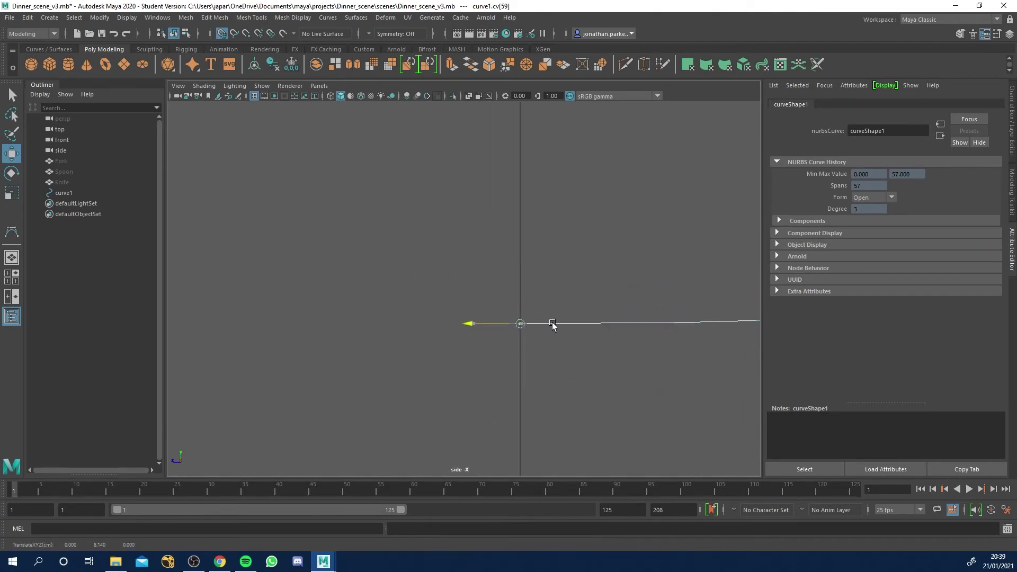
pyautogui.press('f')
pyautogui.keyDown('alt'); pyautogui.moveTo(504, 337); pyautogui.dragTo(537, 268, button='right'); pyautogui.keyUp('alt')
pyautogui.moveTo(567, 307); pyautogui.dragTo(486, 236)
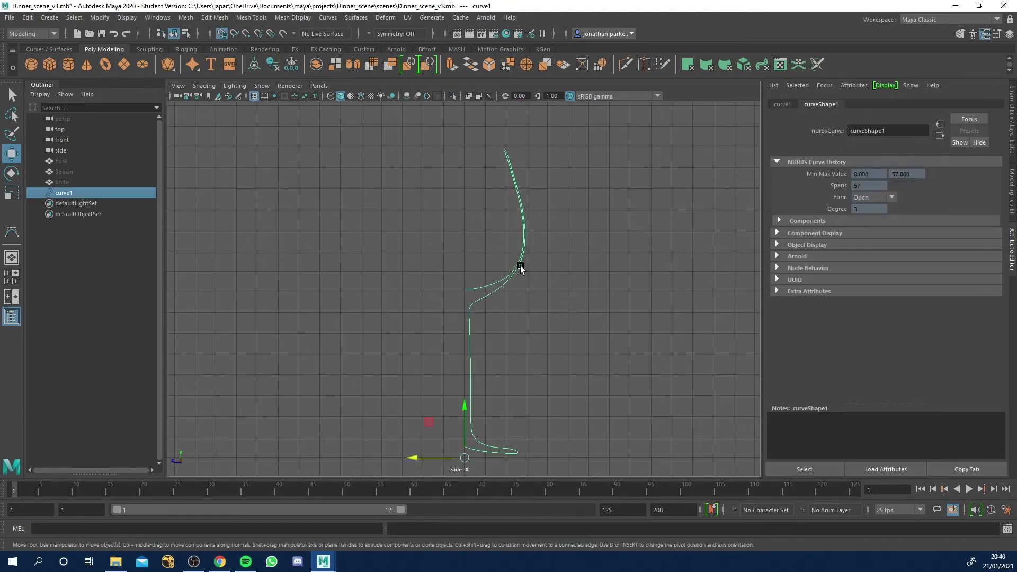
pyautogui.click(421, 227)
pyautogui.press('space')
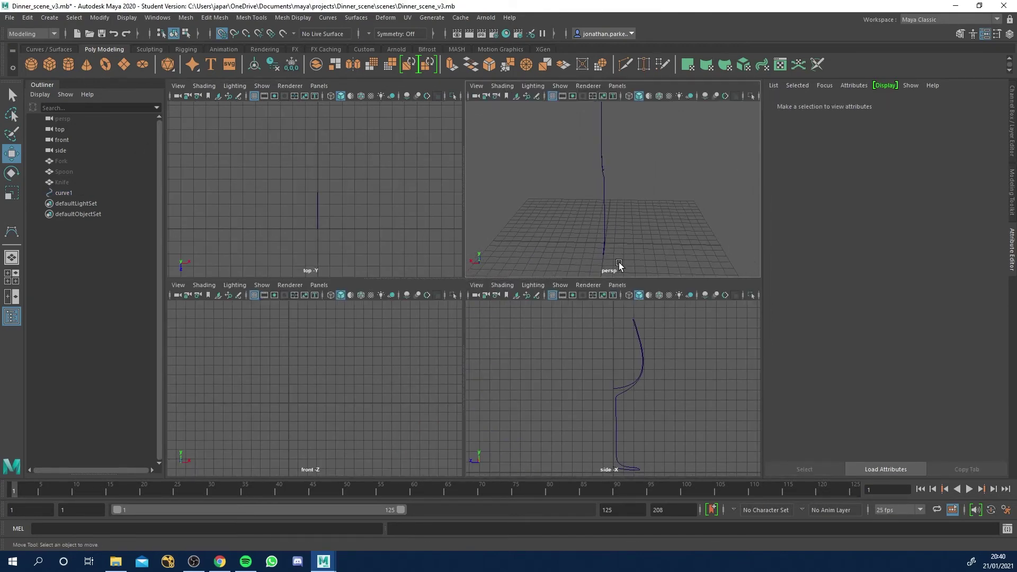
# Revolve curve1 360° around Y in the maximized perspective view with Polygons output geometry.
pyautogui.press('space')
pyautogui.keyDown('alt'); pyautogui.moveTo(501, 288); pyautogui.dragTo(447, 300); pyautogui.keyUp('alt')
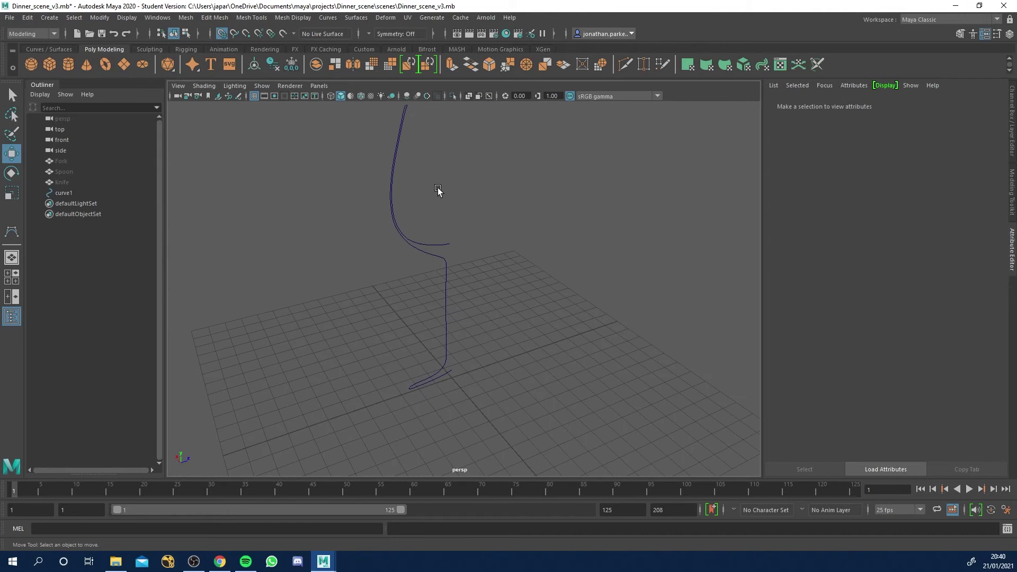
pyautogui.click(393, 244)
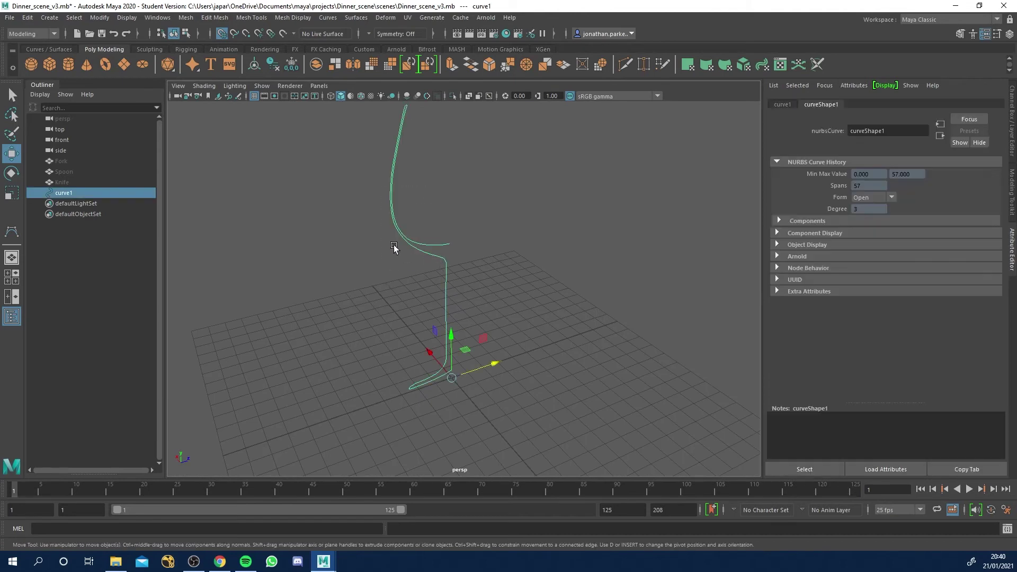
pyautogui.click(357, 18)
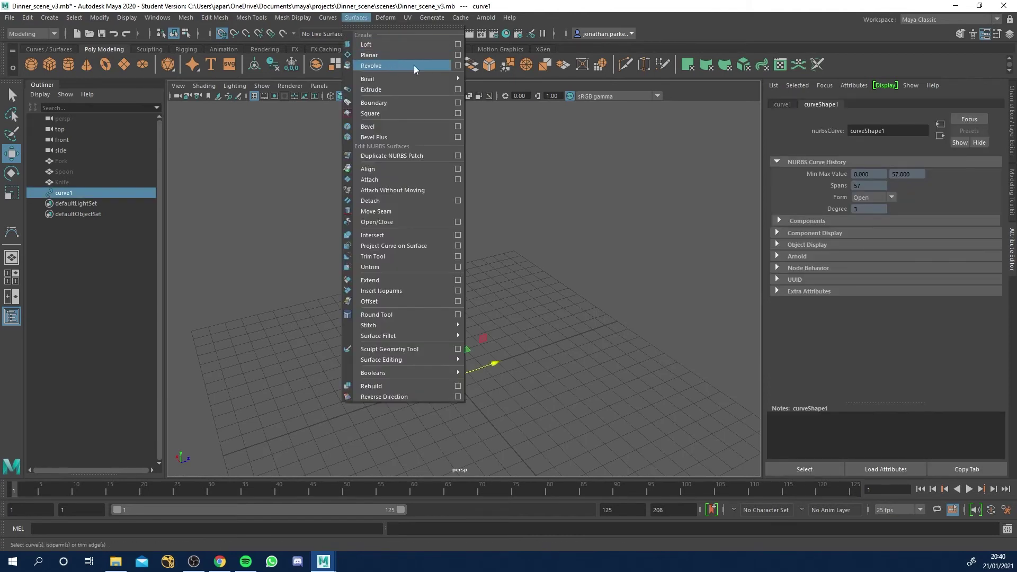
pyautogui.click(458, 65)
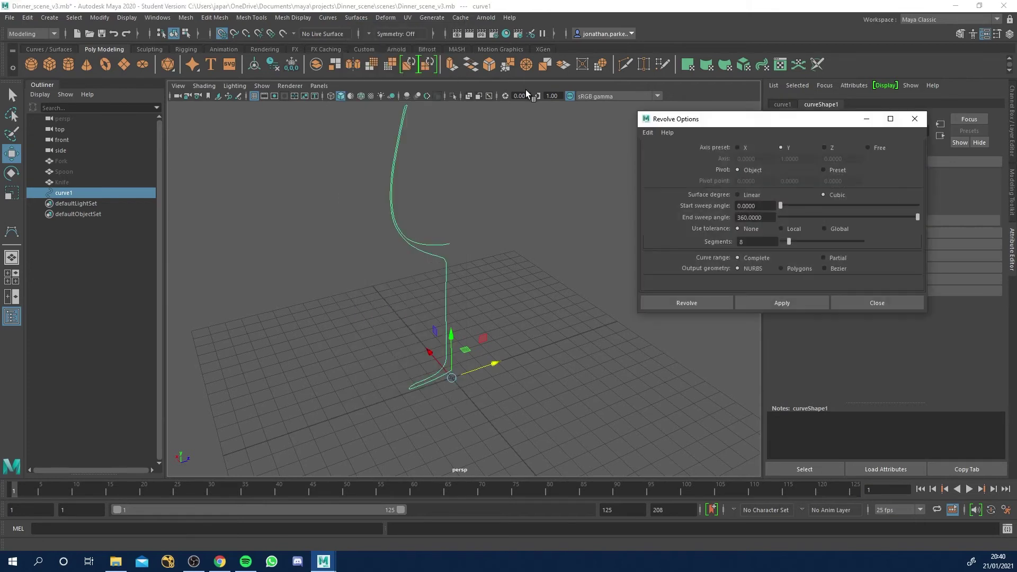
pyautogui.moveTo(760, 125); pyautogui.dragTo(659, 129)
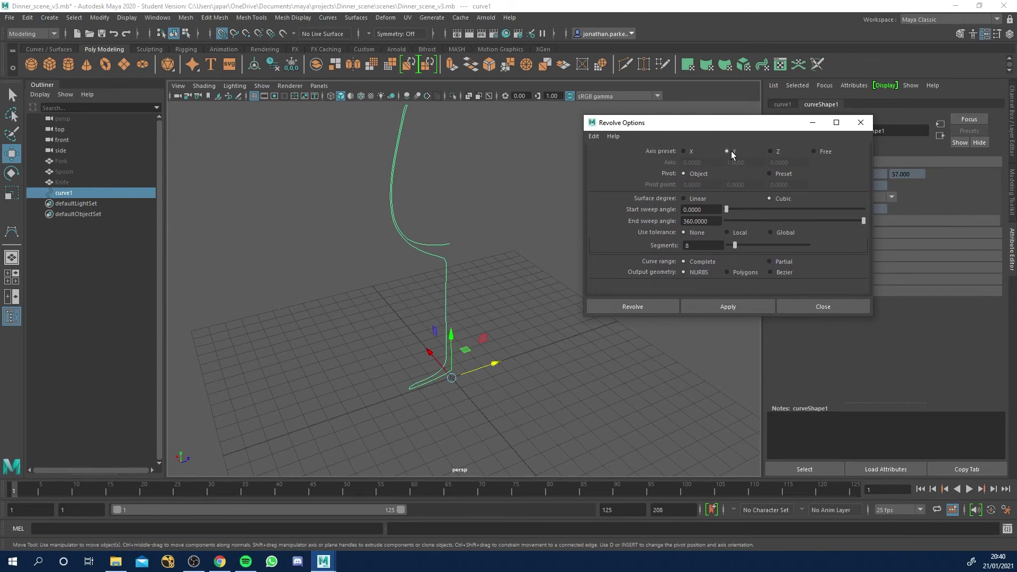
pyautogui.keyDown('alt'); pyautogui.moveTo(376, 378); pyautogui.dragTo(351, 370); pyautogui.keyUp('alt')
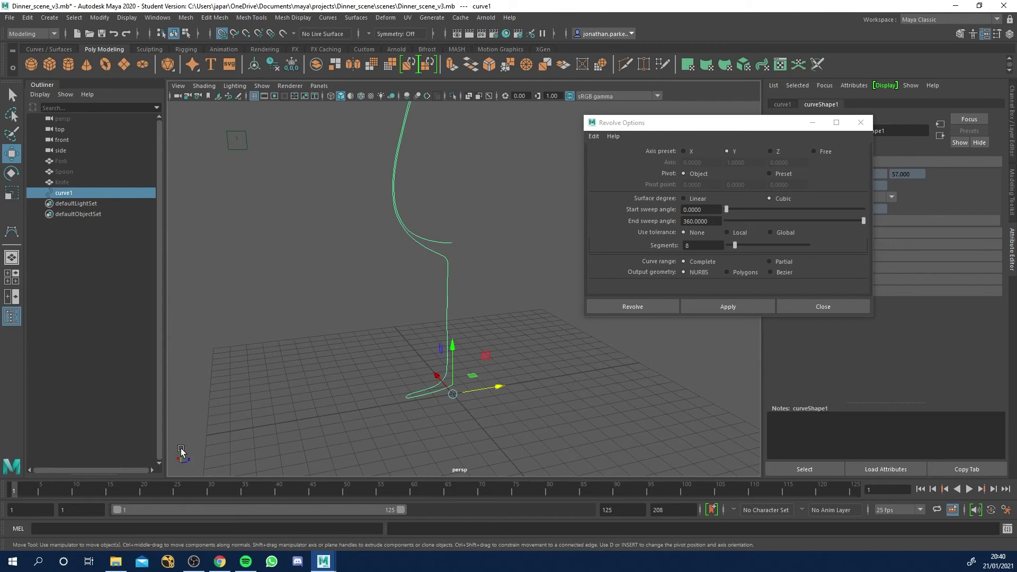
pyautogui.keyDown('alt'); pyautogui.moveTo(422, 408); pyautogui.dragTo(461, 405); pyautogui.keyUp('alt')
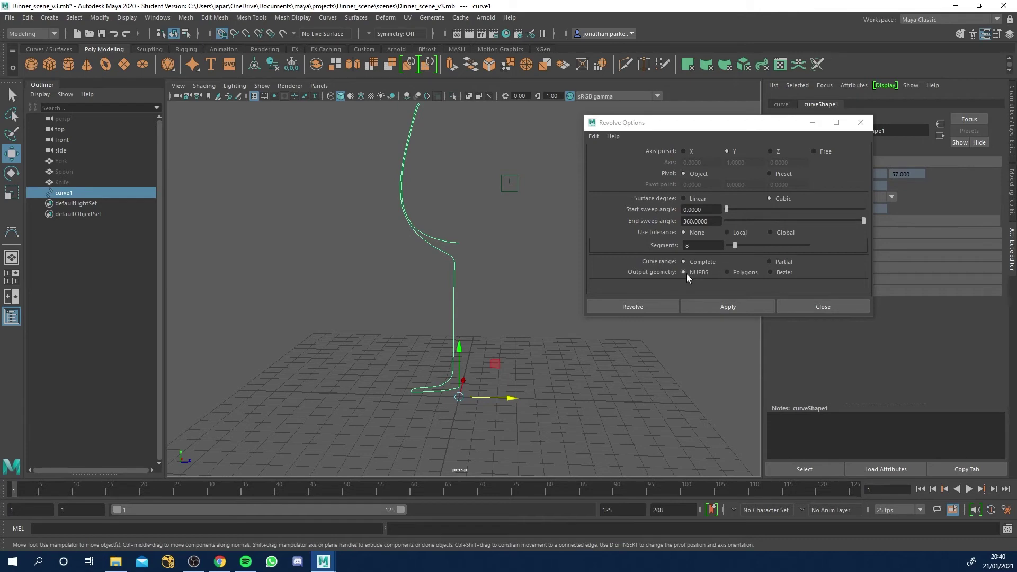
pyautogui.click(731, 270)
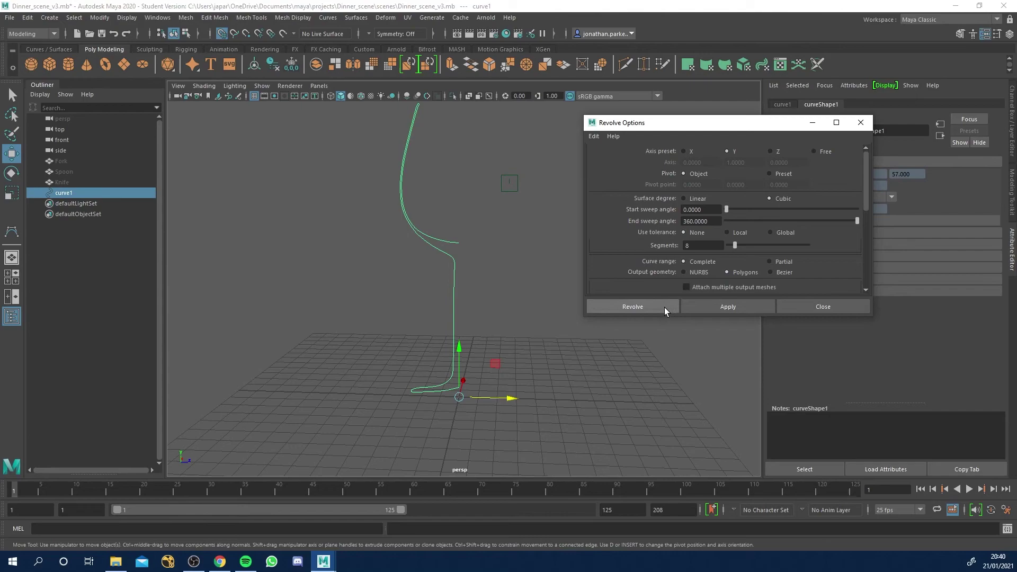
pyautogui.click(632, 307)
# Undo the polygon revolve so only curve1 remains.
pyautogui.keyDown('alt'); pyautogui.moveTo(583, 240); pyautogui.dragTo(469, 146); pyautogui.keyUp('alt')
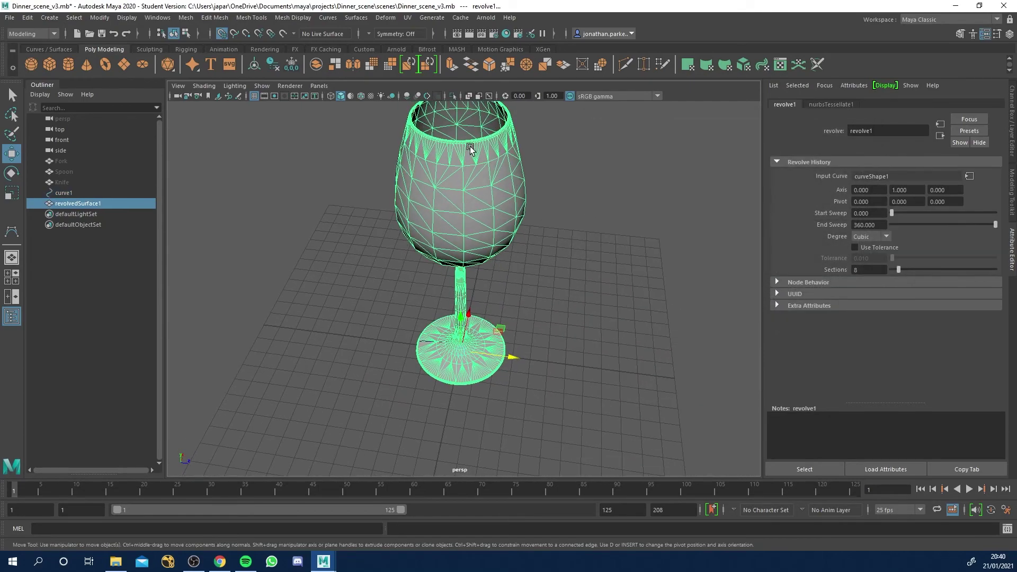
pyautogui.keyDown('alt'); pyautogui.moveTo(518, 300); pyautogui.dragTo(524, 270); pyautogui.keyUp('alt')
pyautogui.hotkey('ctrl', 'z')
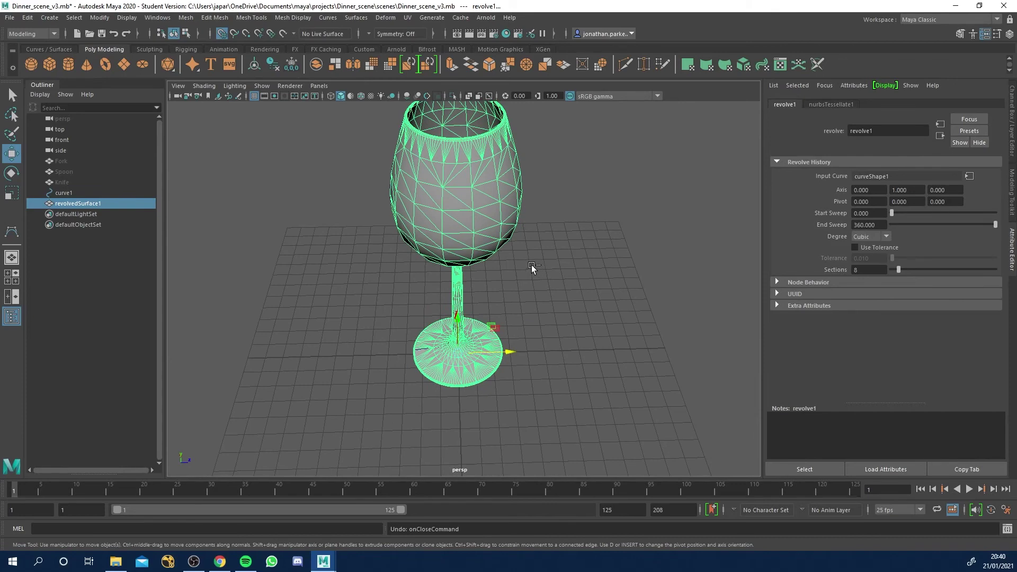
pyautogui.hotkey('ctrl', 'z')
# Revolve curve1 again with Output geometry set to NURBS.
pyautogui.click(356, 17)
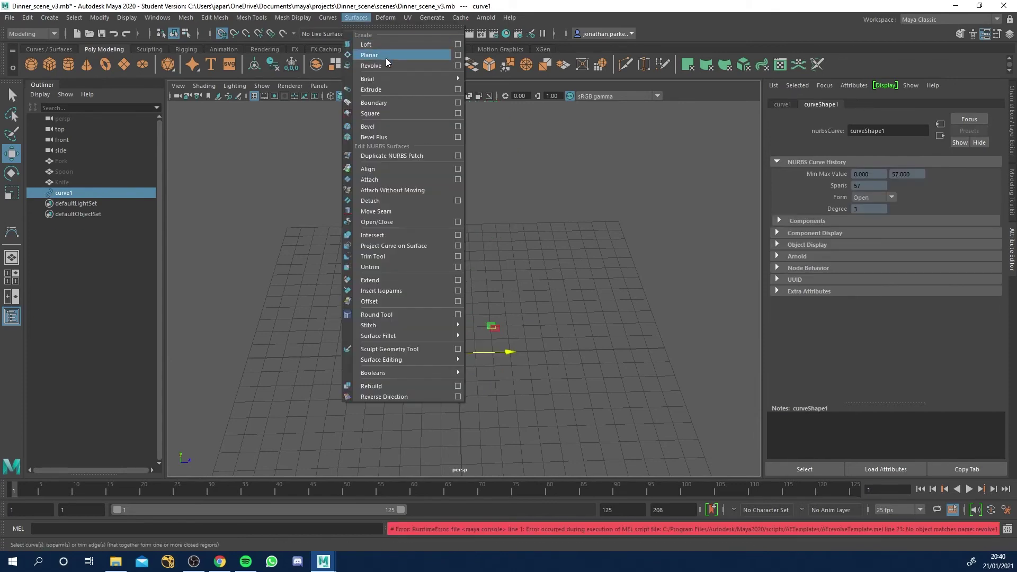
pyautogui.click(457, 65)
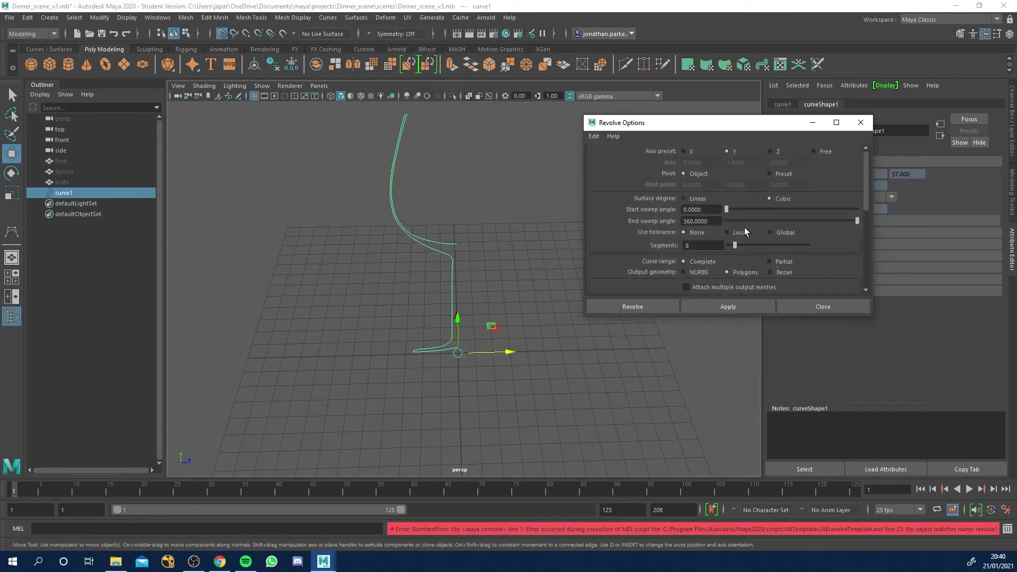
pyautogui.click(692, 272)
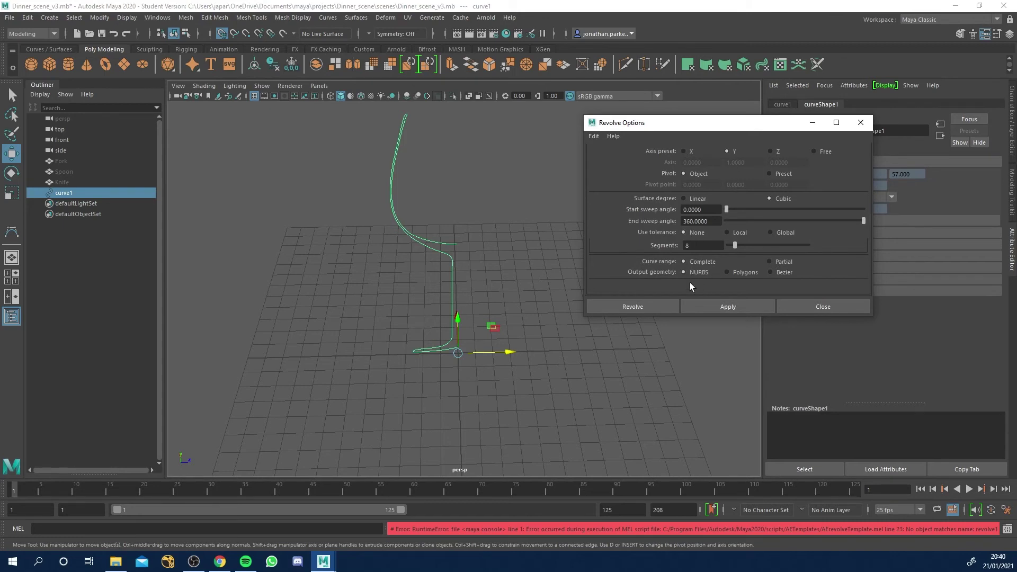
pyautogui.click(650, 306)
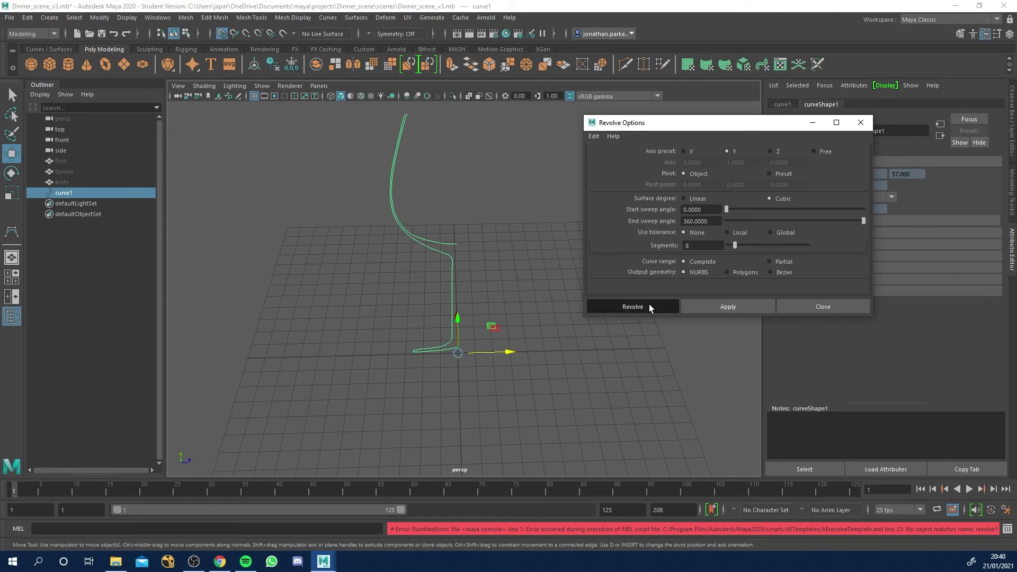
# Orbit and zoom around revolvedSurface1 to inspect its bowl, stem, base and seam, deselecting it.
pyautogui.keyDown('alt'); pyautogui.moveTo(615, 316); pyautogui.dragTo(509, 306); pyautogui.keyUp('alt')
pyautogui.scroll(5, 509, 272)
pyautogui.scroll(1, 509, 306)
pyautogui.scroll(6, 509, 305)
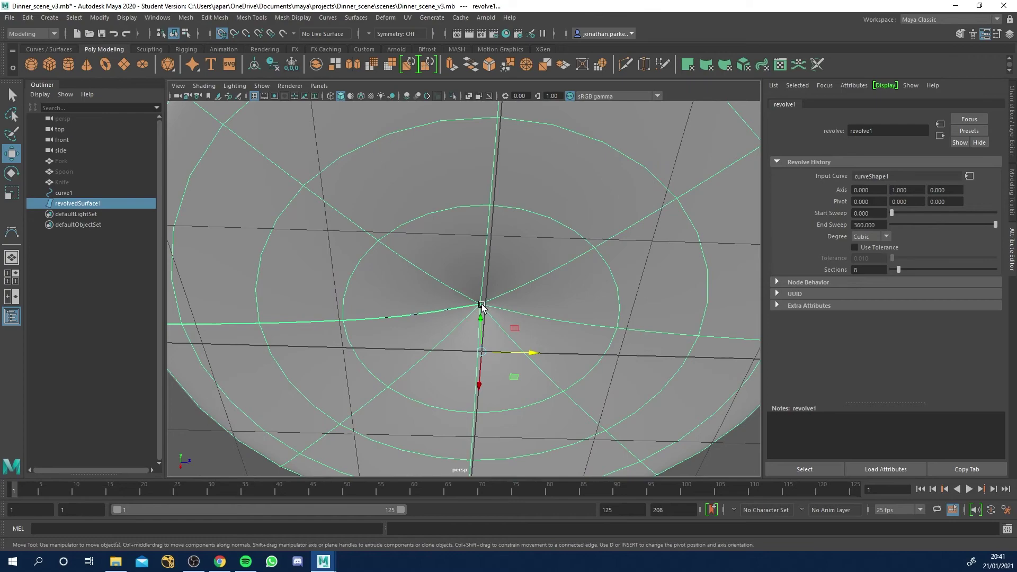
pyautogui.keyDown('alt'); pyautogui.moveTo(483, 305); pyautogui.dragTo(561, 324); pyautogui.keyUp('alt')
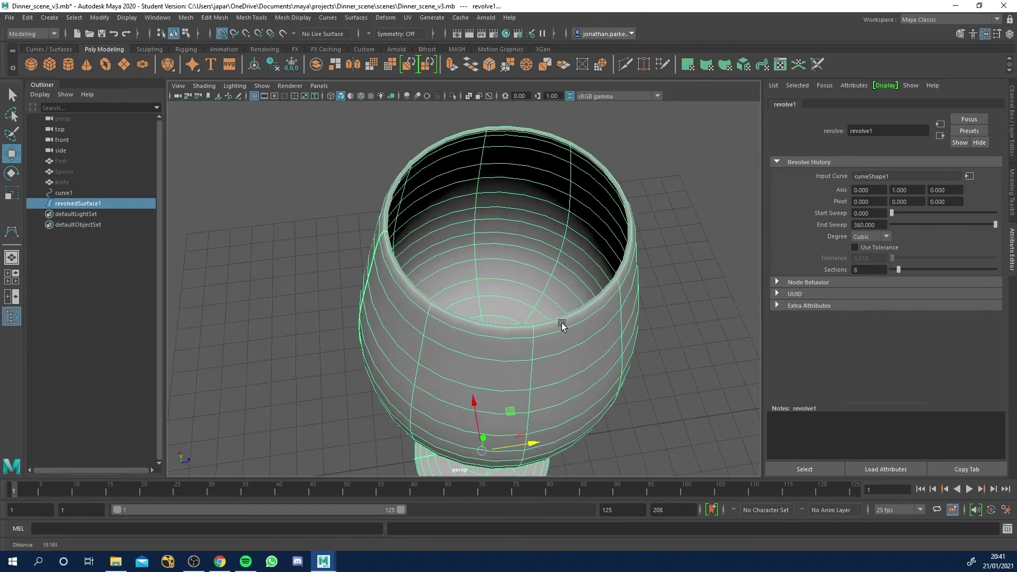
pyautogui.keyDown('alt'); pyautogui.moveTo(561, 324); pyautogui.dragTo(510, 336, button='right'); pyautogui.keyUp('alt')
pyautogui.keyDown('alt'); pyautogui.moveTo(510, 336); pyautogui.dragTo(597, 277); pyautogui.keyUp('alt')
pyautogui.click(598, 286)
pyautogui.keyDown('alt'); pyautogui.moveTo(604, 343); pyautogui.dragTo(576, 382); pyautogui.keyUp('alt')
pyautogui.keyDown('alt'); pyautogui.moveTo(576, 381); pyautogui.dragTo(588, 359, button='right'); pyautogui.keyUp('alt')
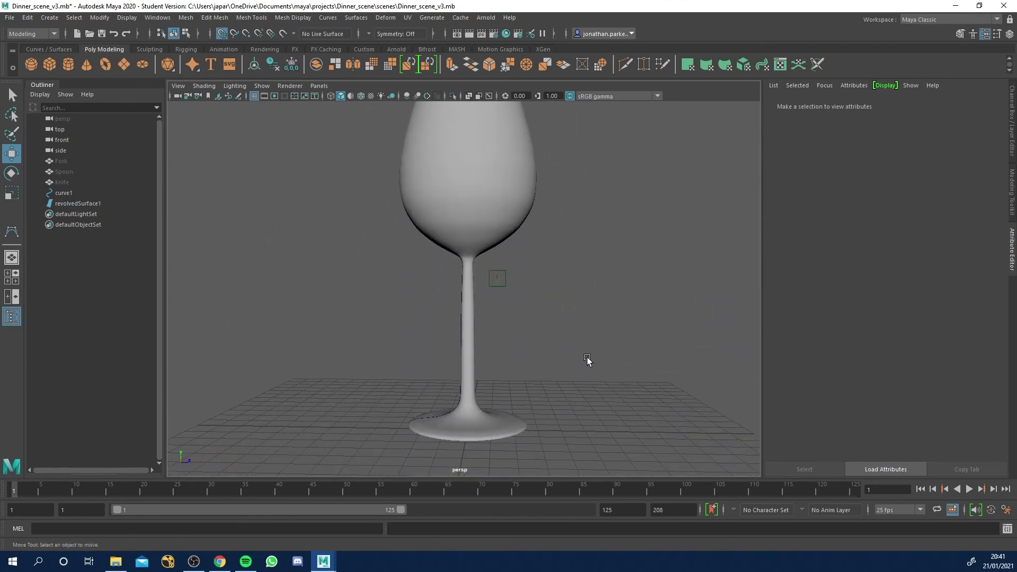
pyautogui.keyDown('alt'); pyautogui.moveTo(494, 381); pyautogui.dragTo(601, 385); pyautogui.keyUp('alt')
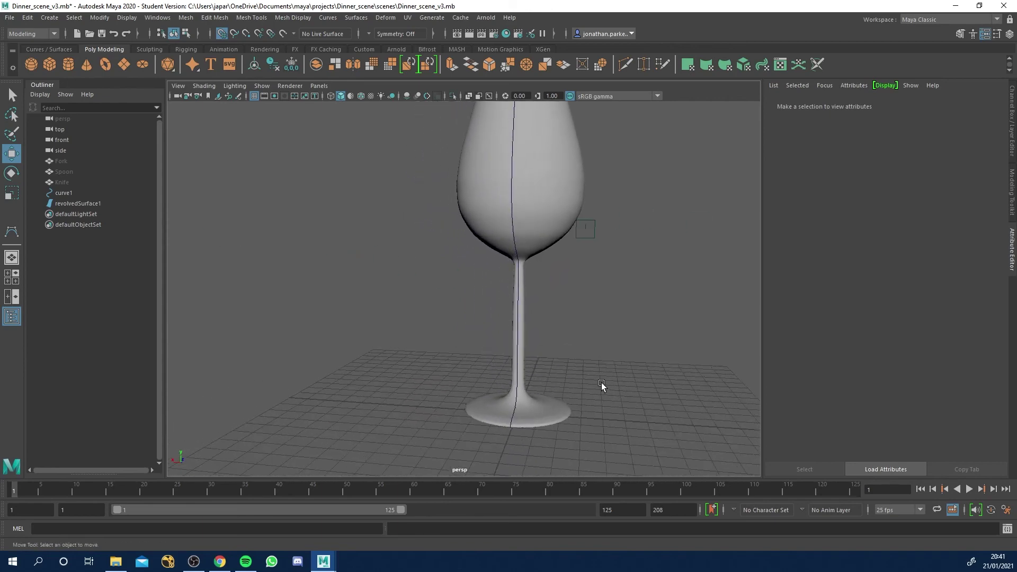
pyautogui.keyDown('alt'); pyautogui.moveTo(544, 308); pyautogui.dragTo(450, 278); pyautogui.keyUp('alt')
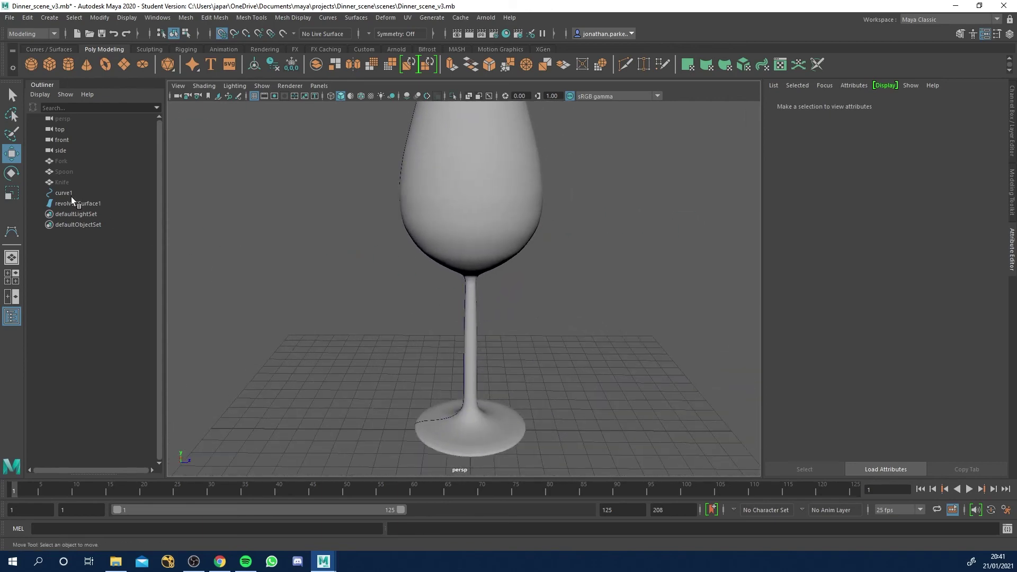
# Delete the profile curve curve1 from the Outliner.
pyautogui.click(158, 18)
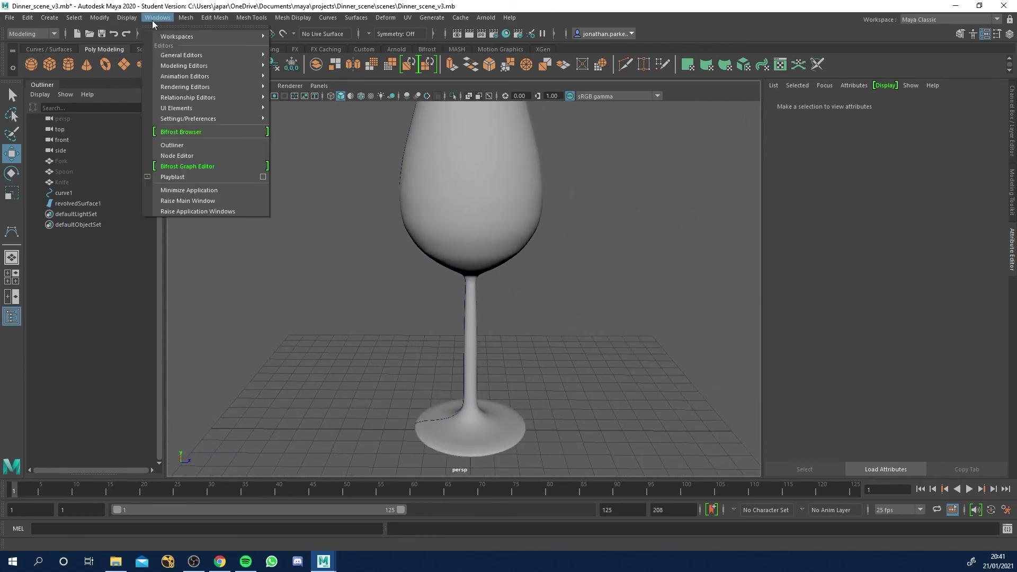
pyautogui.click(180, 145)
pyautogui.click(63, 193)
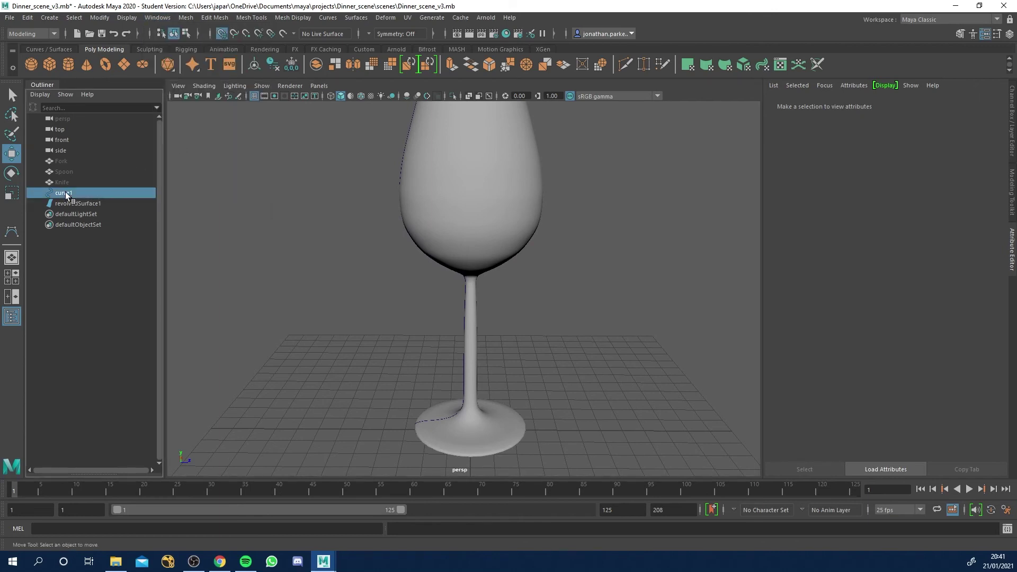
pyautogui.click(75, 203)
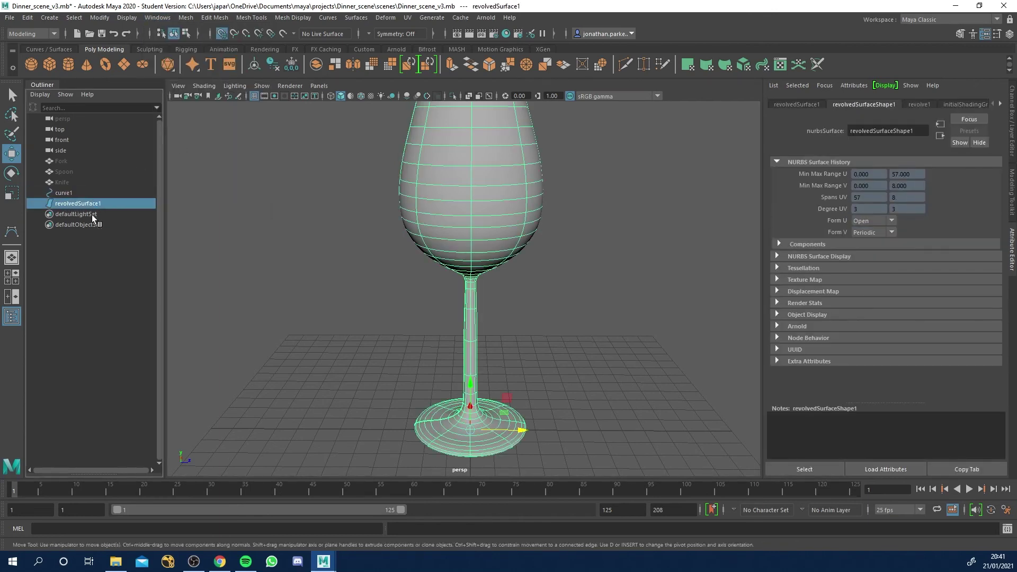
pyautogui.click(76, 193)
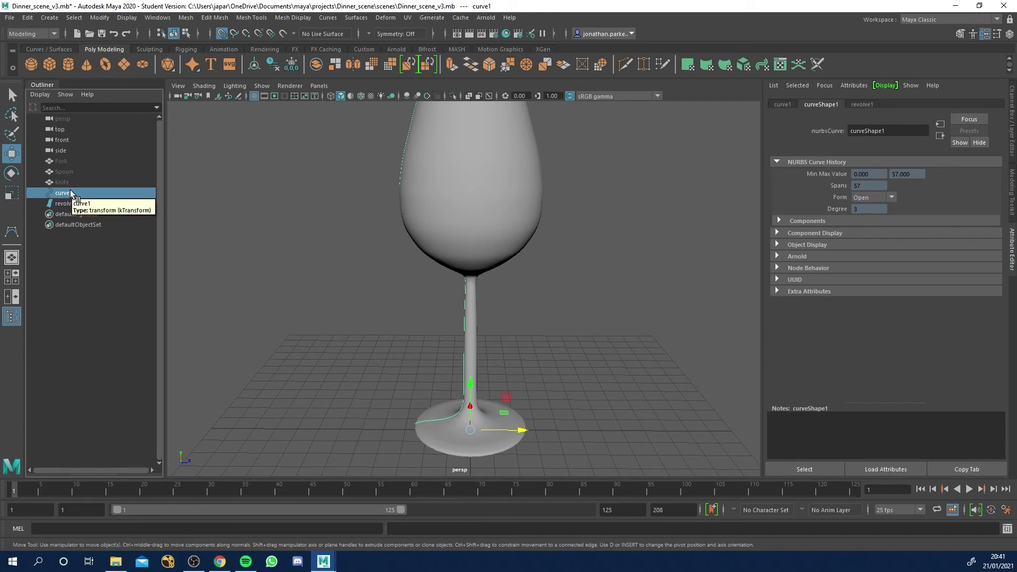
pyautogui.press('Delete')
# Delete all construction history from the revolved glass surface.
pyautogui.click(70, 193)
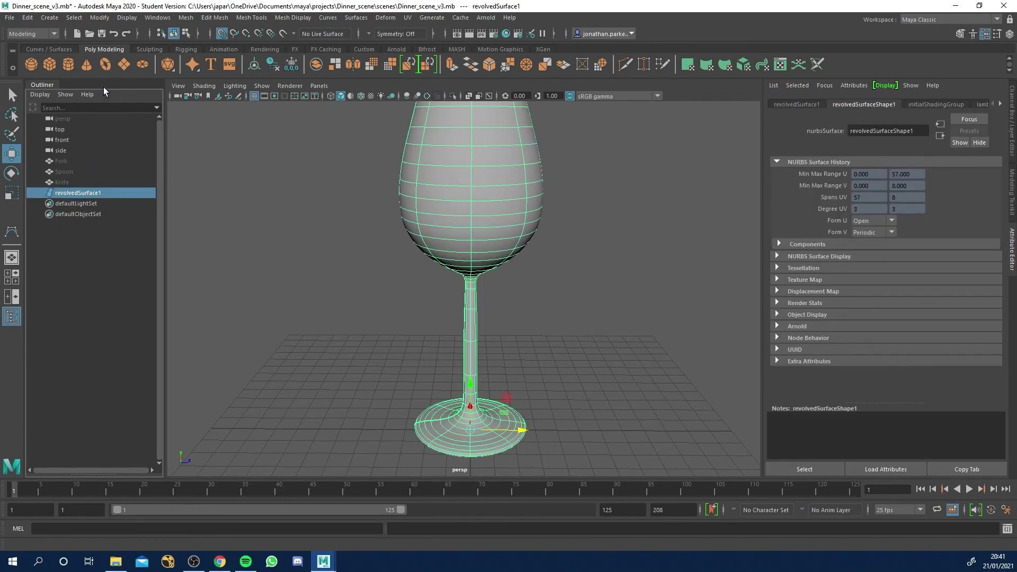
pyautogui.click(28, 18)
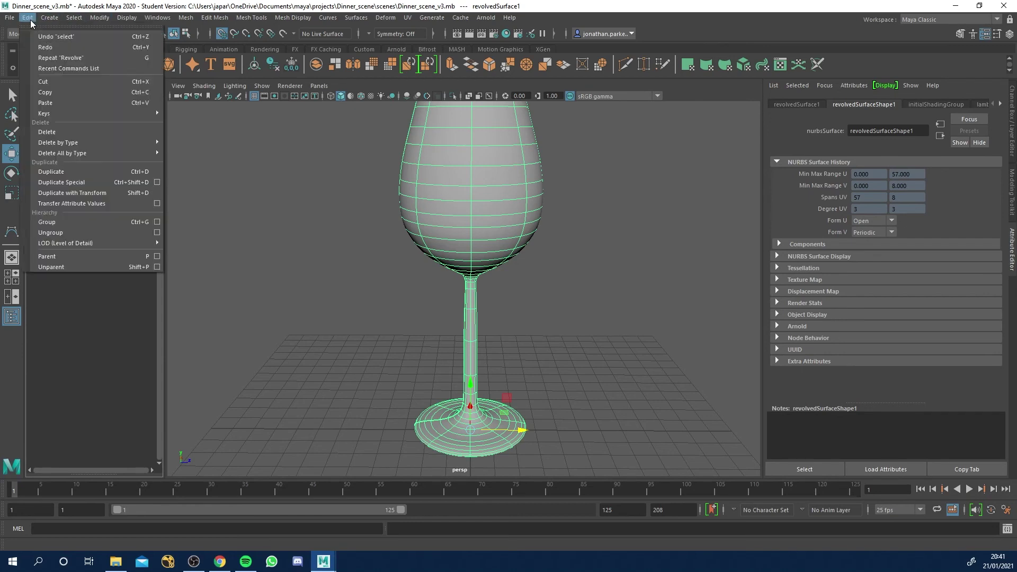
pyautogui.moveTo(77, 153)
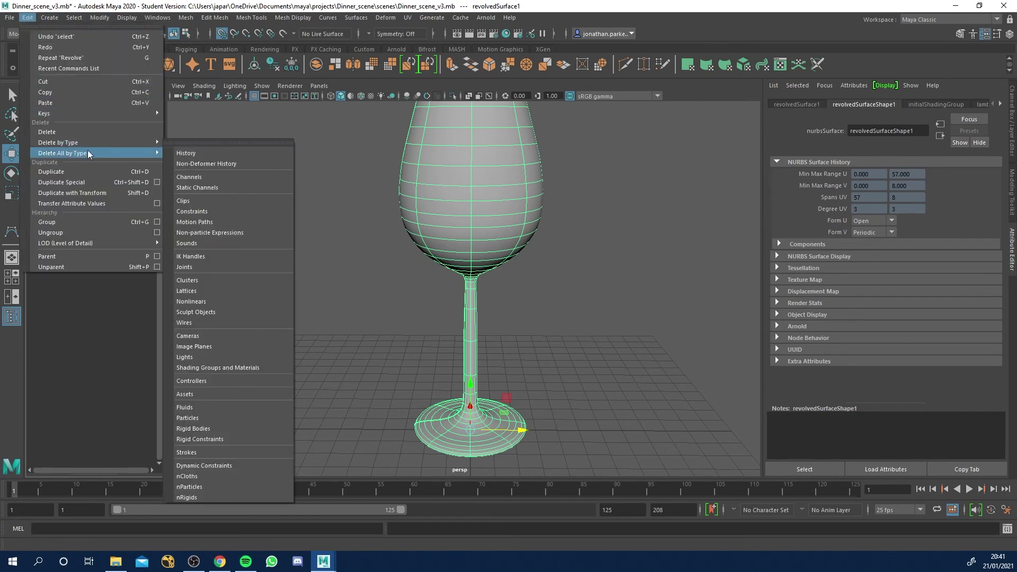
pyautogui.click(186, 153)
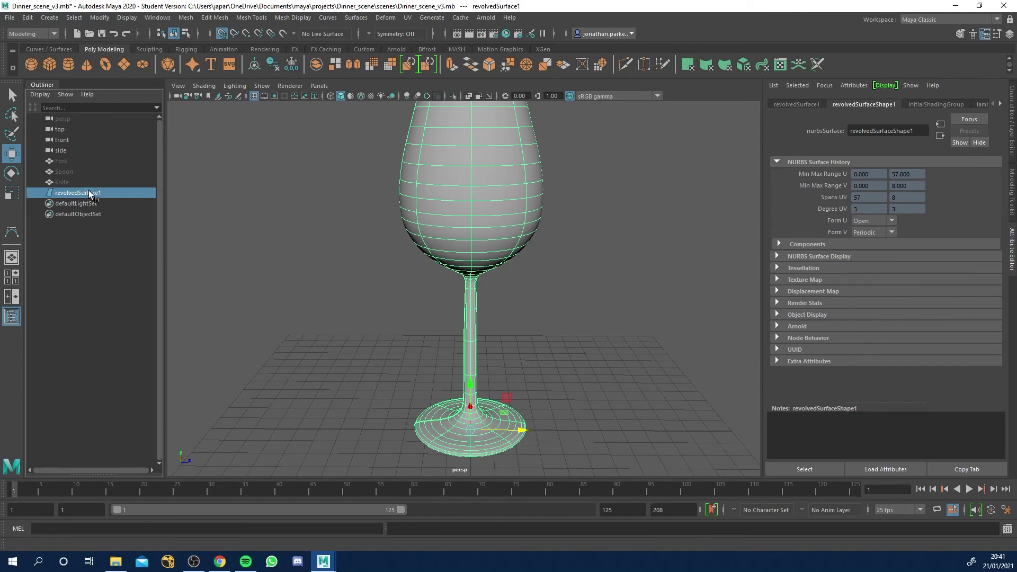
# Rename the revolved surface to Wine_Glass in the Outliner.
pyautogui.doubleClick(79, 194)
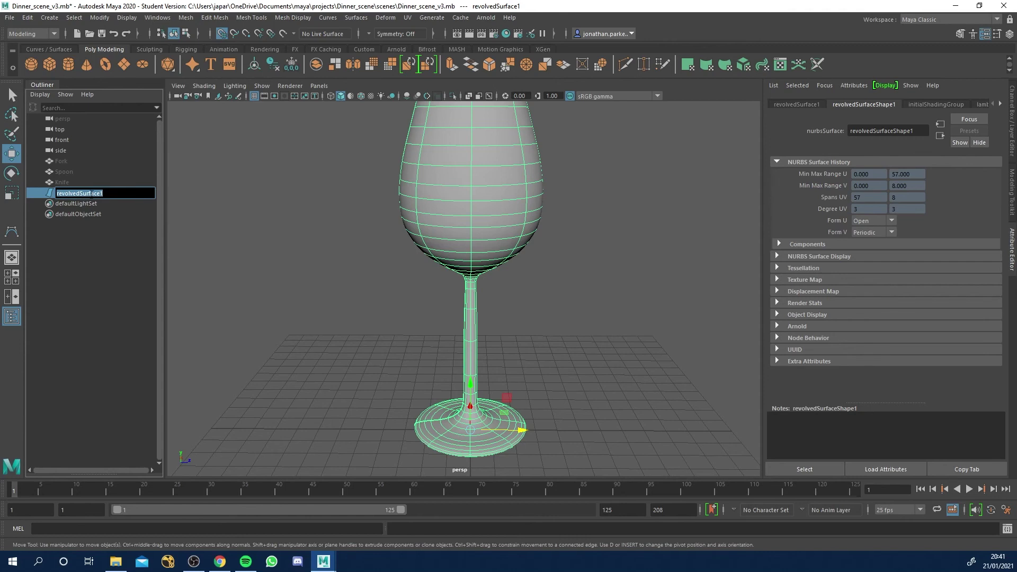
pyautogui.write('Wine Glass')
pyautogui.press('Return')
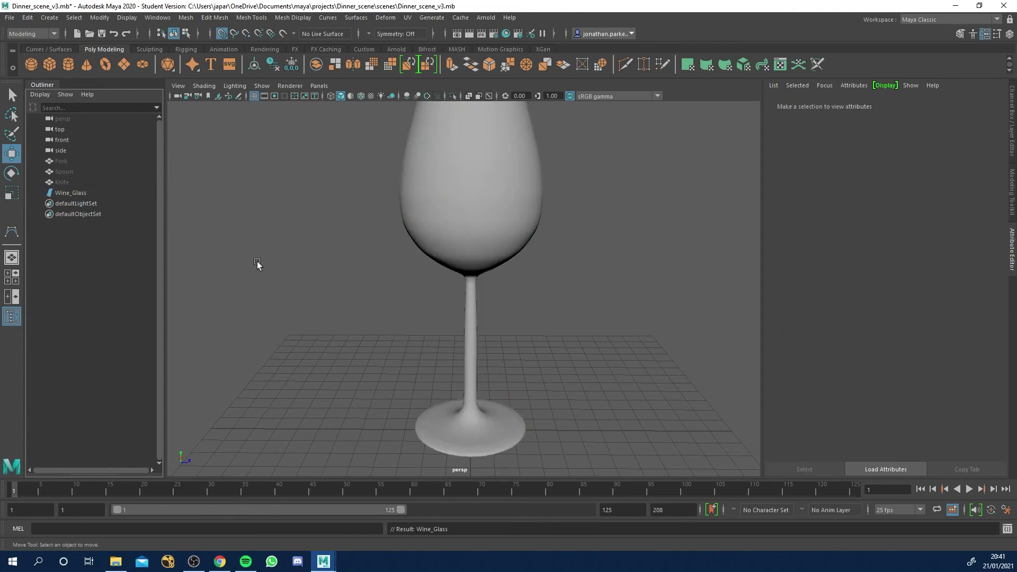
# Unhide the Knife, Spoon and Fork objects with Shift+H.
pyautogui.click(83, 183)
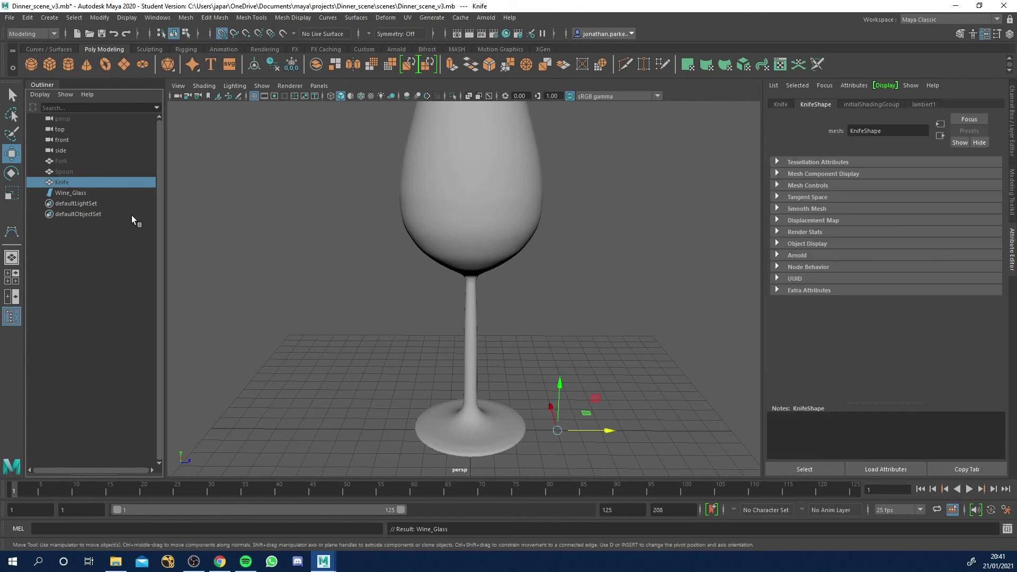
pyautogui.hotkey('shift', 'h')
pyautogui.click(63, 170)
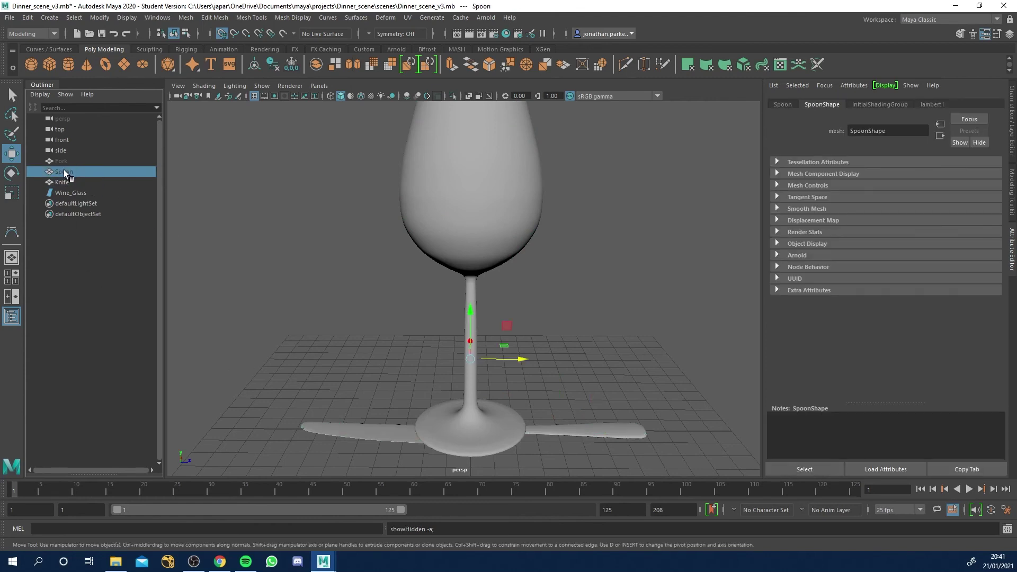
pyautogui.hotkey('shift', 'h')
pyautogui.click(69, 161)
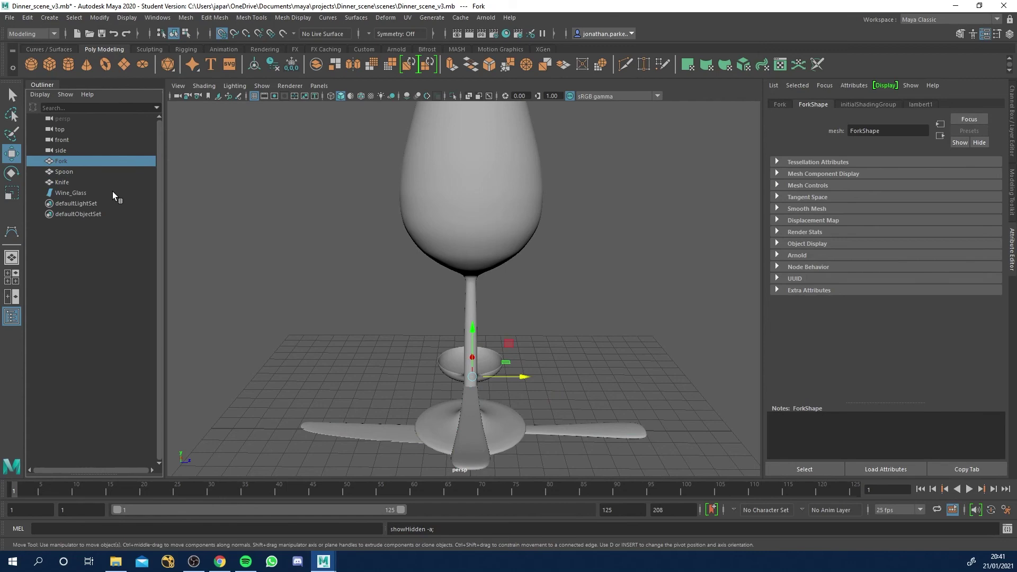
pyautogui.hotkey('shift', 'h')
# Orbit the view to see the cutlery lying around the base of Wine_Glass.
pyautogui.scroll(-3, 593, 383)
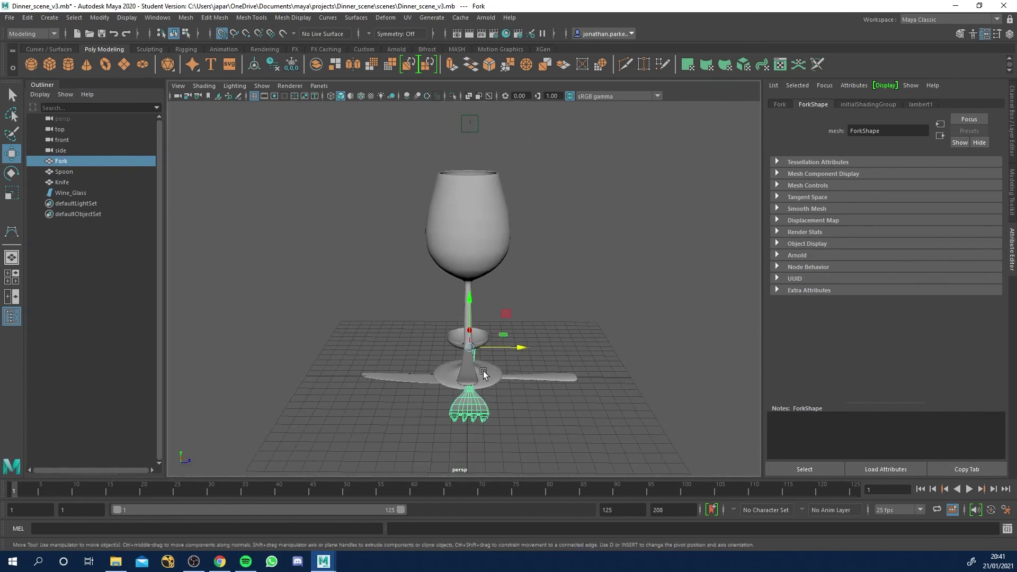
pyautogui.keyDown('alt'); pyautogui.moveTo(593, 383); pyautogui.dragTo(391, 358); pyautogui.keyUp('alt')
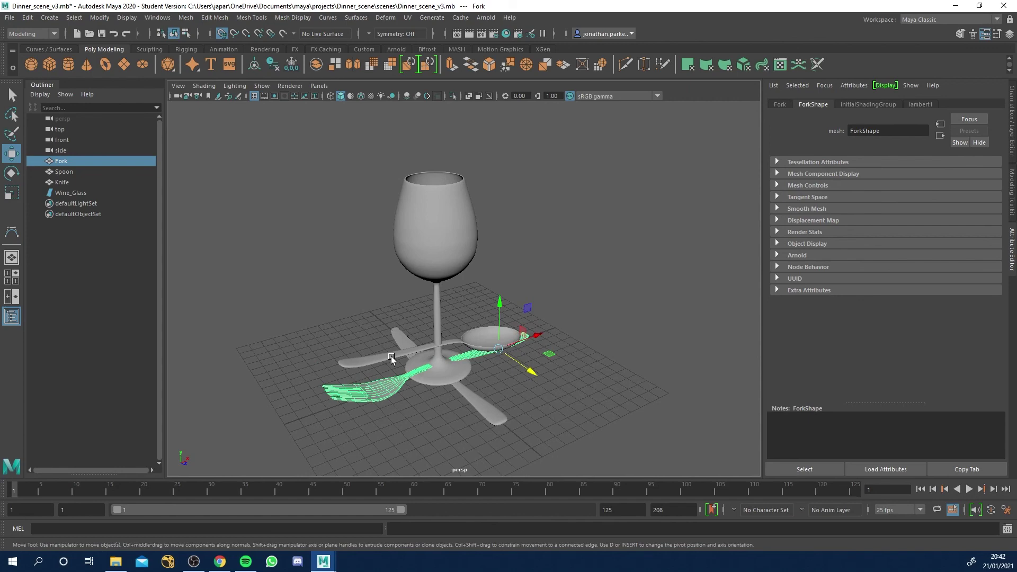
pyautogui.scroll(3, 504, 277)
pyautogui.keyDown('alt'); pyautogui.moveTo(504, 277); pyautogui.dragTo(454, 318); pyautogui.keyUp('alt')
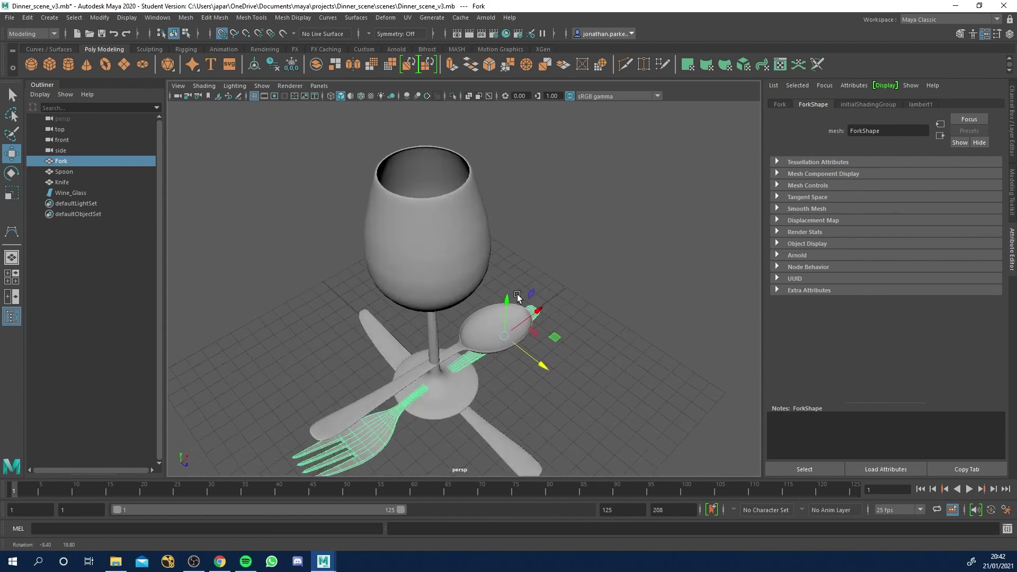
pyautogui.keyDown('alt'); pyautogui.moveTo(448, 279); pyautogui.dragTo(441, 274); pyautogui.keyUp('alt')
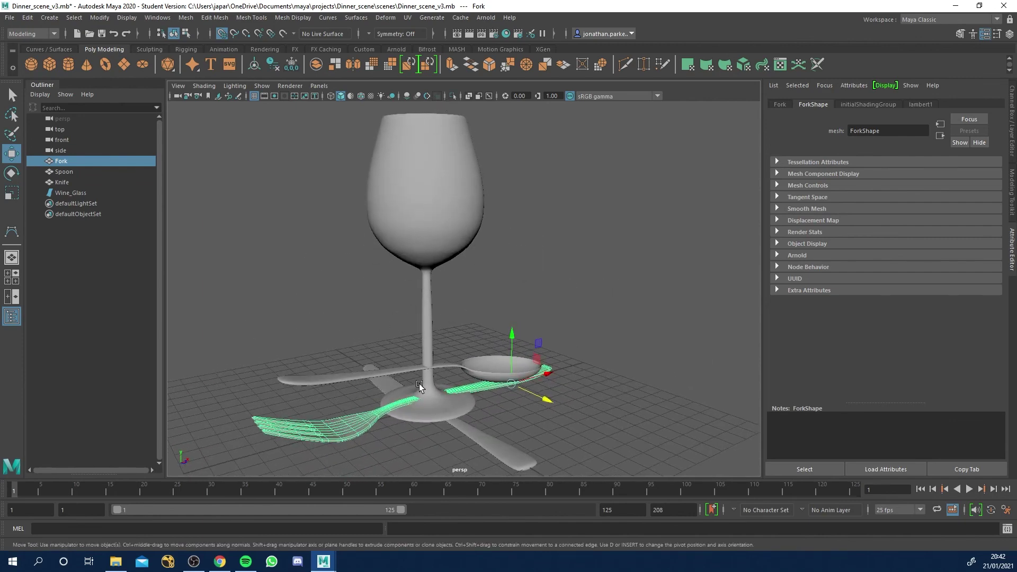
pyautogui.keyDown('alt'); pyautogui.moveTo(420, 386); pyautogui.dragTo(417, 384); pyautogui.keyUp('alt')
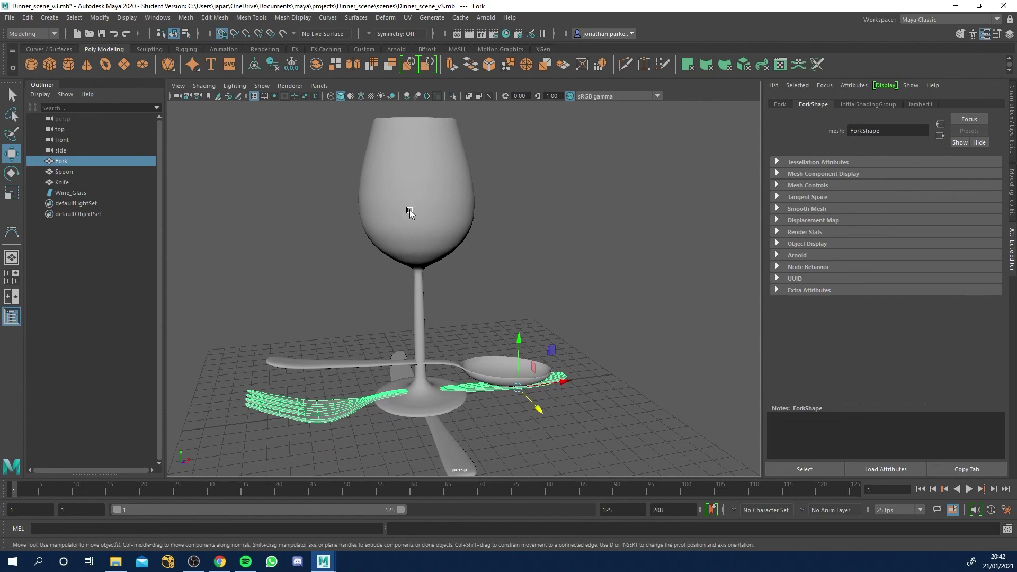
pyautogui.keyDown('alt'); pyautogui.moveTo(438, 229); pyautogui.dragTo(457, 241); pyautogui.keyUp('alt')
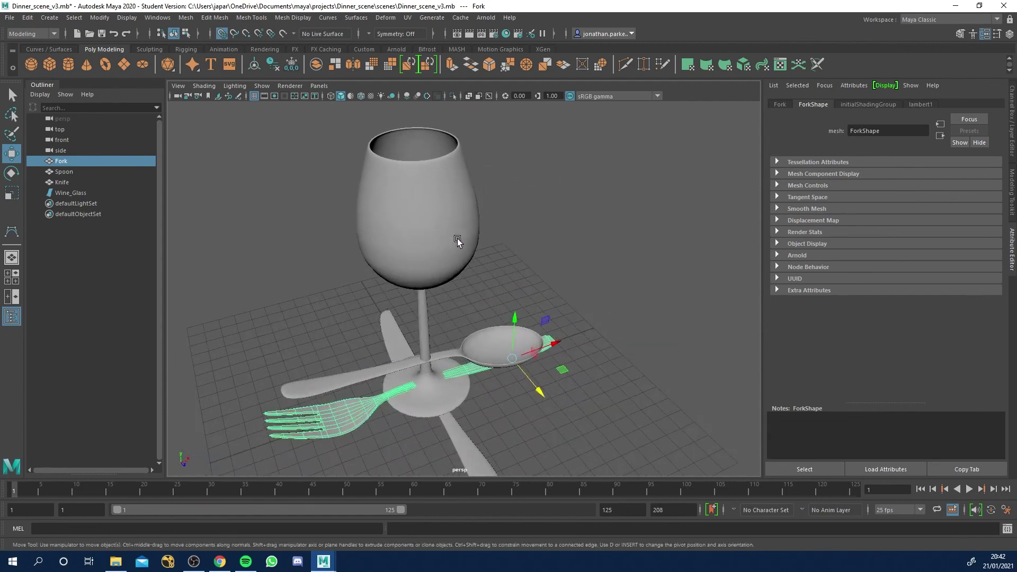